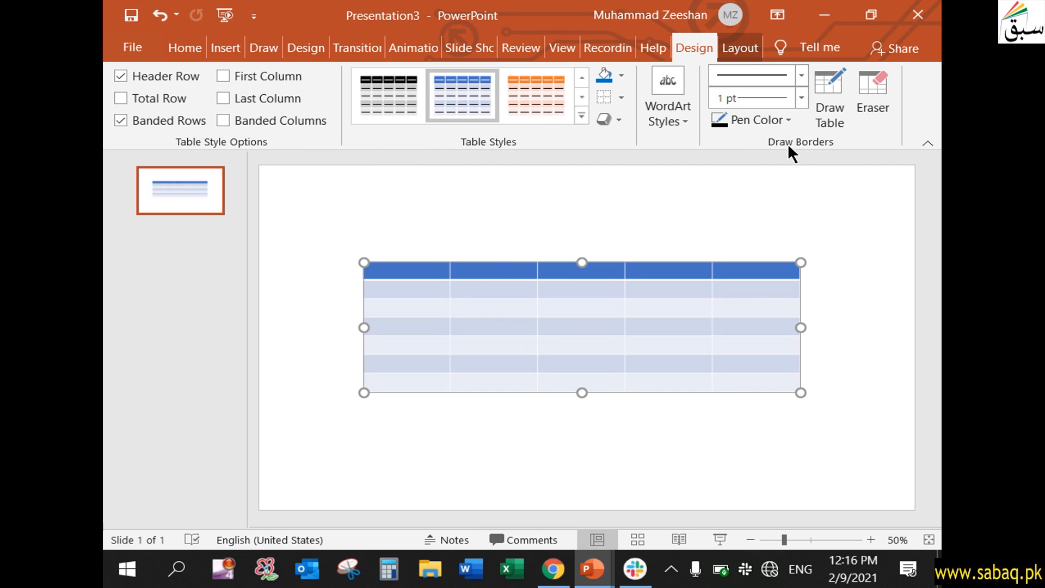
# Type the column headings Roll No, First Name, Last Name, Address and Phone no.
pyautogui.click(418, 270)
pyautogui.write('Roll No')
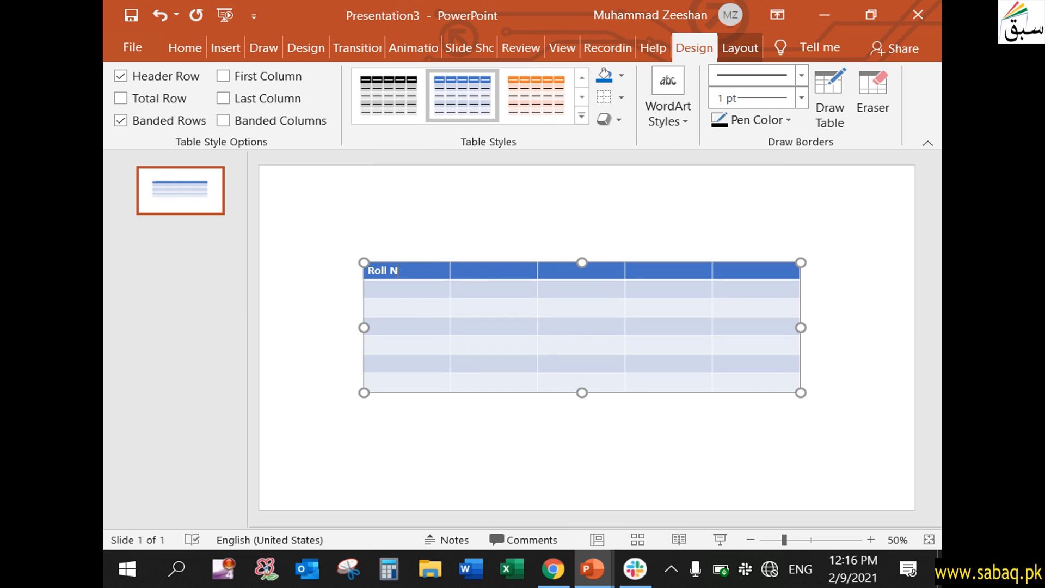
pyautogui.click(506, 273)
pyautogui.write('First Na')
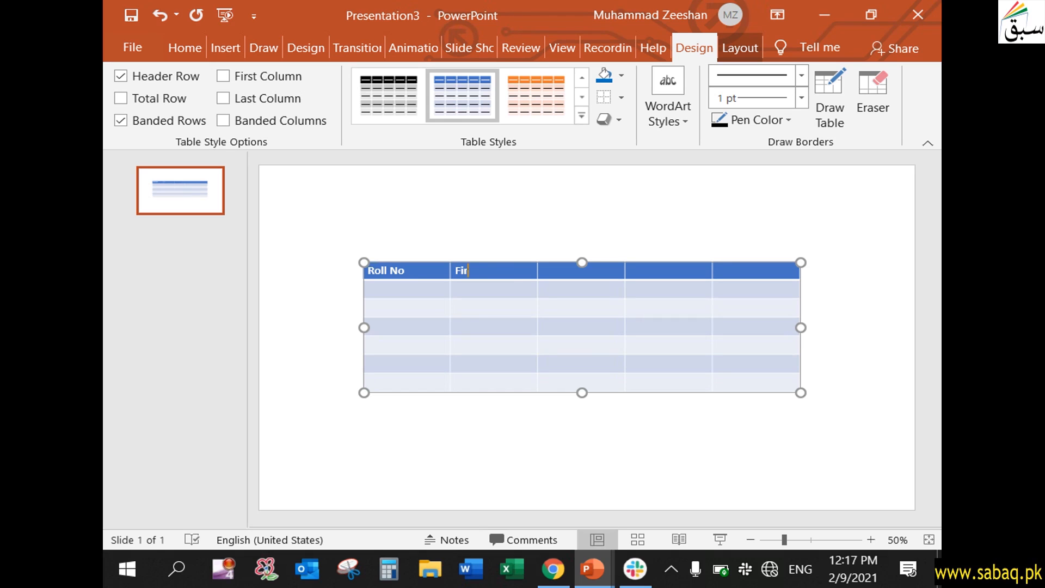
pyautogui.write('me')
pyautogui.write('Las')
pyautogui.write('t ')
pyautogui.write('Name')
pyautogui.write('Addres')
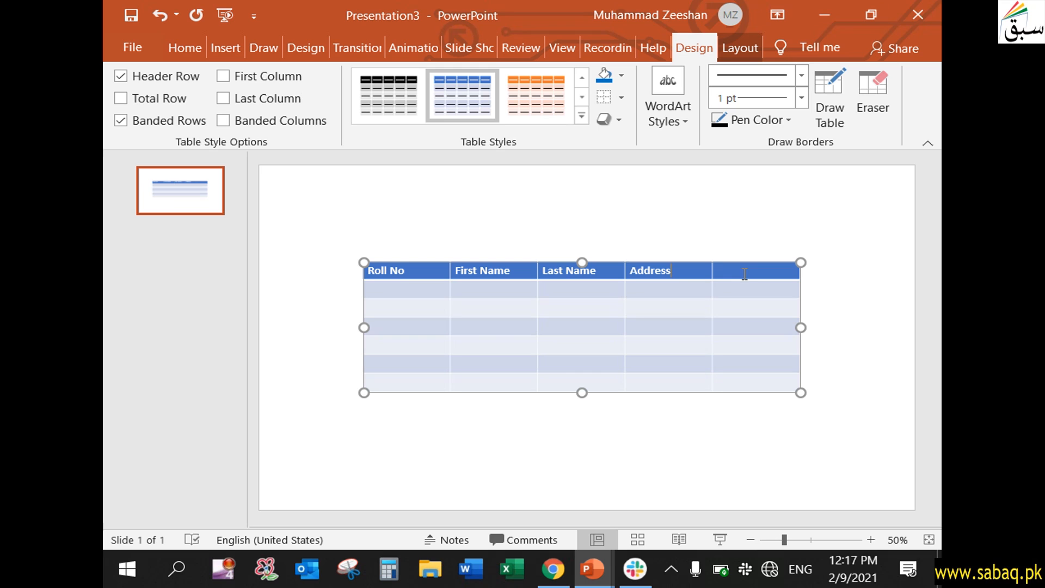
pyautogui.write('Phi')
pyautogui.write('ne no')
pyautogui.click(653, 420)
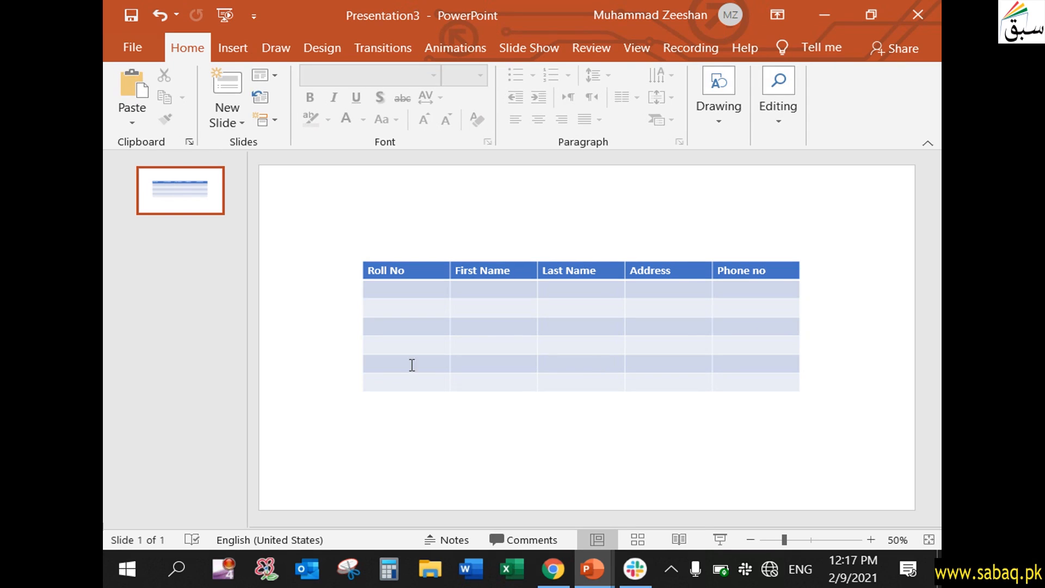
pyautogui.click(604, 357)
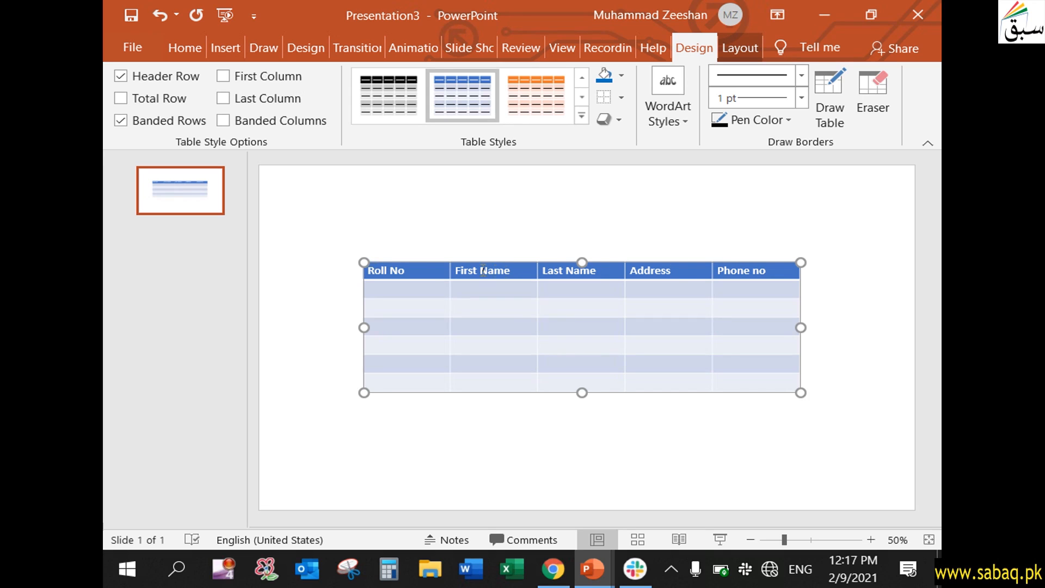
# Turn the table's Header Row formatting off, then back on.
pyautogui.click(431, 271)
pyautogui.click(434, 310)
pyautogui.click(634, 291)
pyautogui.click(120, 75)
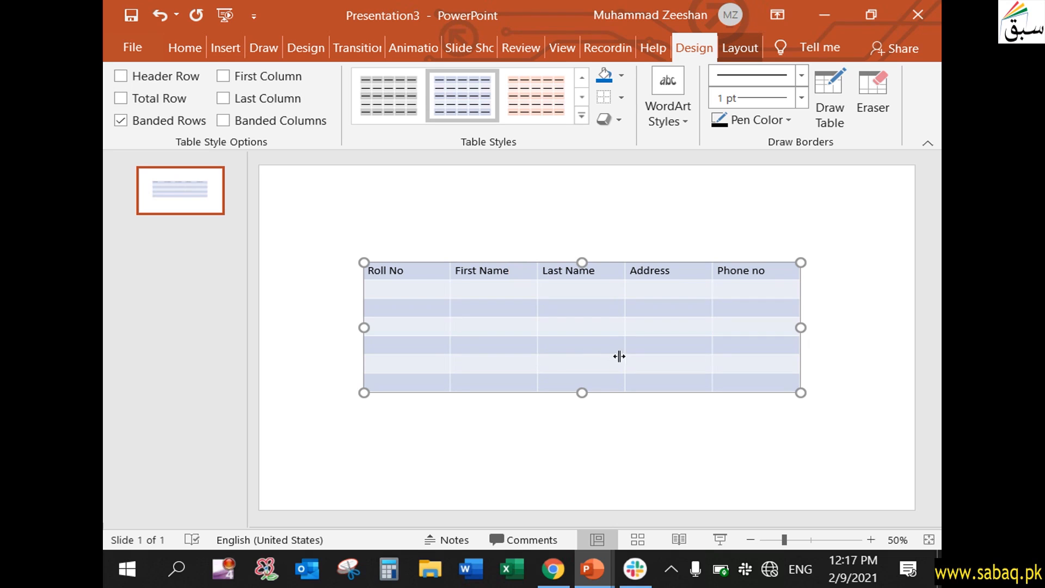
pyautogui.click(408, 309)
pyautogui.click(121, 77)
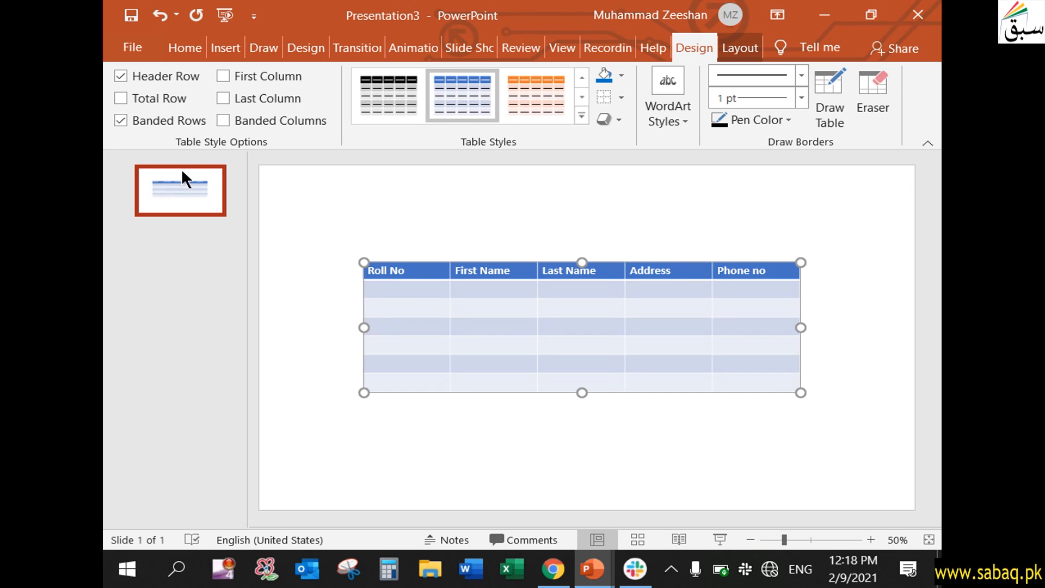
# Enable Total Row so the bottom row gets dark total-row formatting.
pyautogui.click(174, 181)
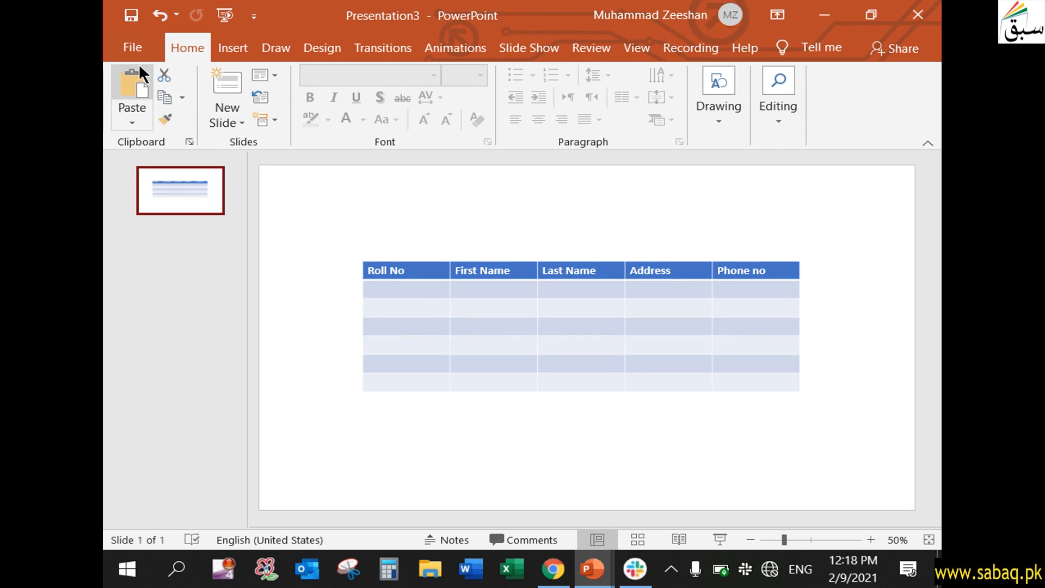
pyautogui.click(669, 258)
pyautogui.click(563, 307)
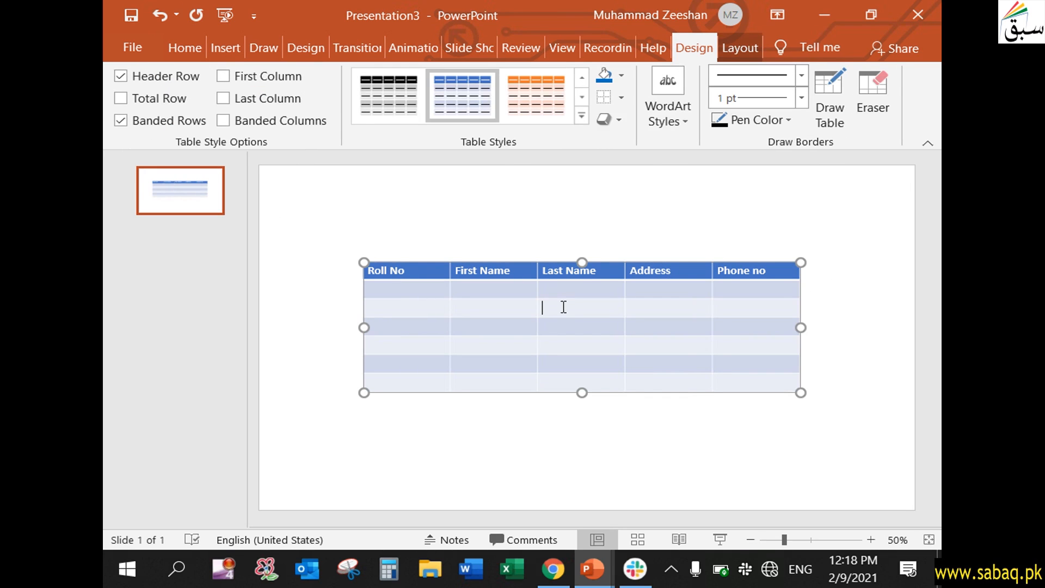
pyautogui.click(120, 98)
pyautogui.click(411, 410)
pyautogui.click(402, 381)
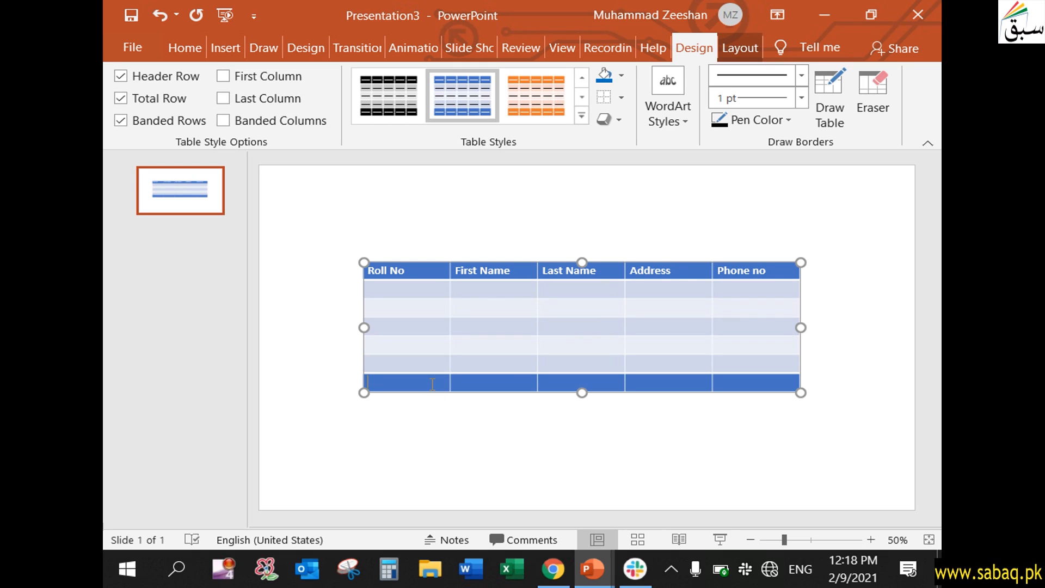
# Replace the Address and Phone no headings with Physics and Maths.
pyautogui.click(684, 272)
pyautogui.press('BackSpace')
pyautogui.press('BackSpace')
pyautogui.press('BackSpace')
pyautogui.press('BackSpace')
pyautogui.press('BackSpace')
pyautogui.press('BackSpace')
pyautogui.press('BackSpace')
pyautogui.write('Physics')
pyautogui.moveTo(778, 273); pyautogui.dragTo(645, 272)
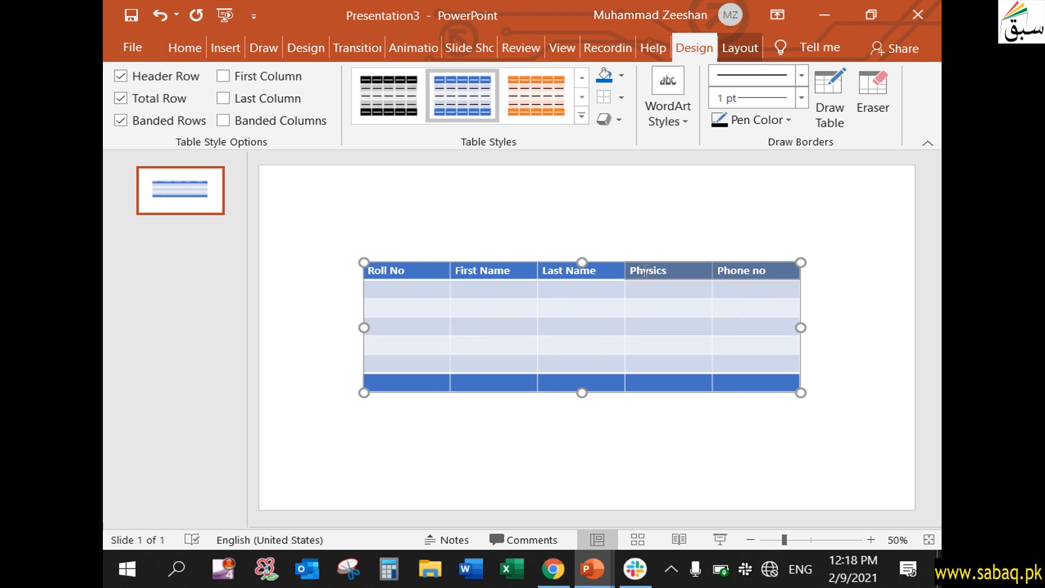
pyautogui.press('BackSpace')
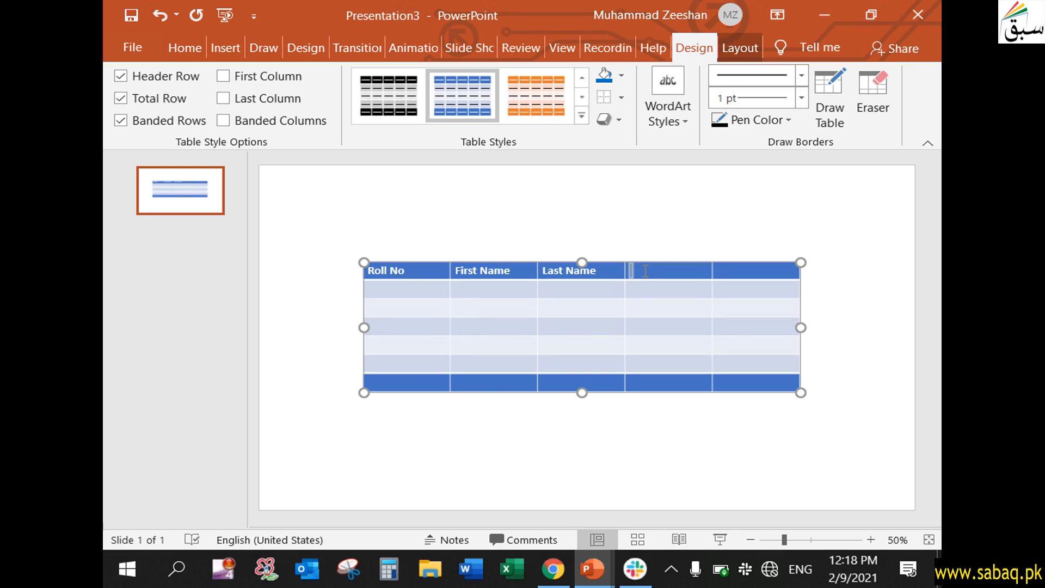
pyautogui.write('Physics')
pyautogui.write('Maths')
pyautogui.click(426, 308)
pyautogui.click(422, 289)
# Shorten Maths to Math and turn off the Total Row formatting.
pyautogui.click(650, 383)
pyautogui.click(756, 275)
pyautogui.press('BackSpace')
pyautogui.click(120, 99)
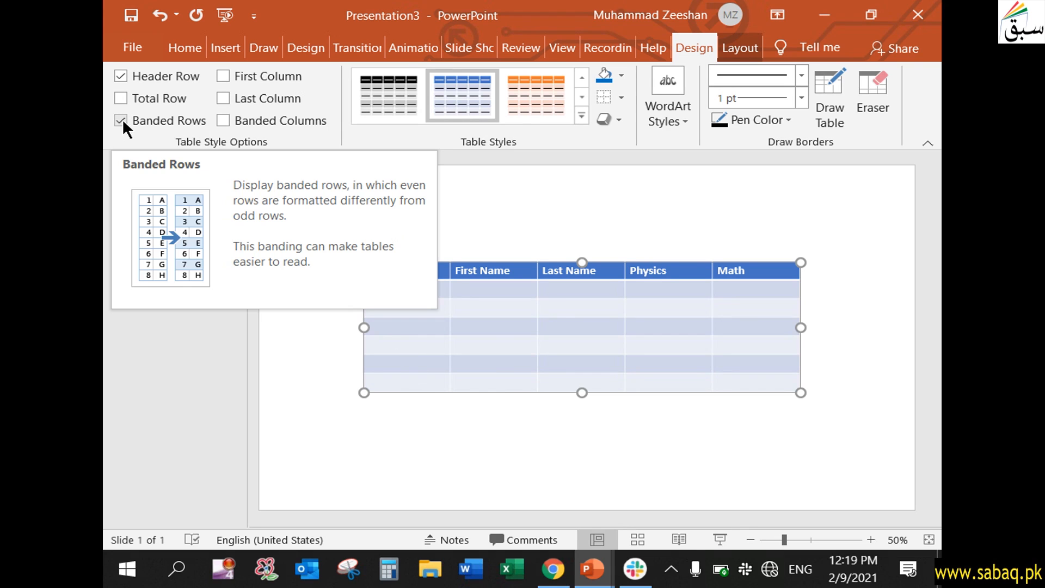
# Turn off Banded Rows, then try Banded Columns and switch it off again.
pyautogui.click(543, 345)
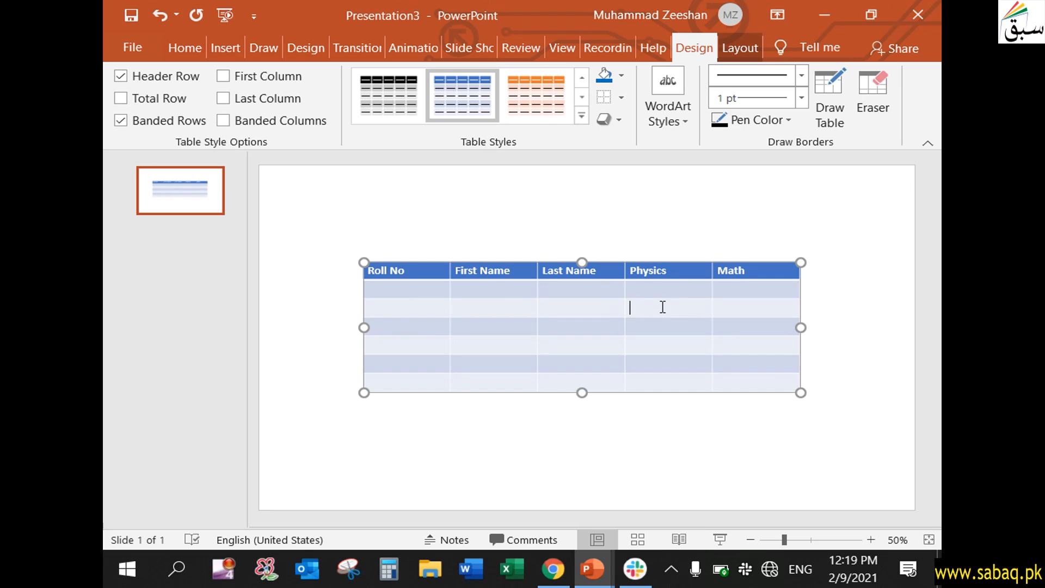
pyautogui.click(665, 346)
pyautogui.click(117, 121)
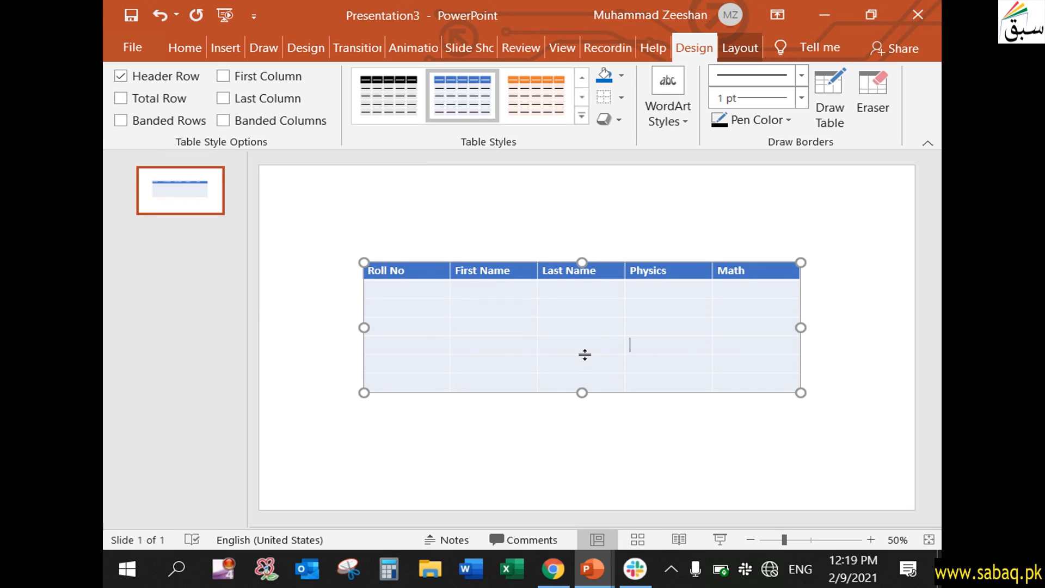
pyautogui.click(223, 121)
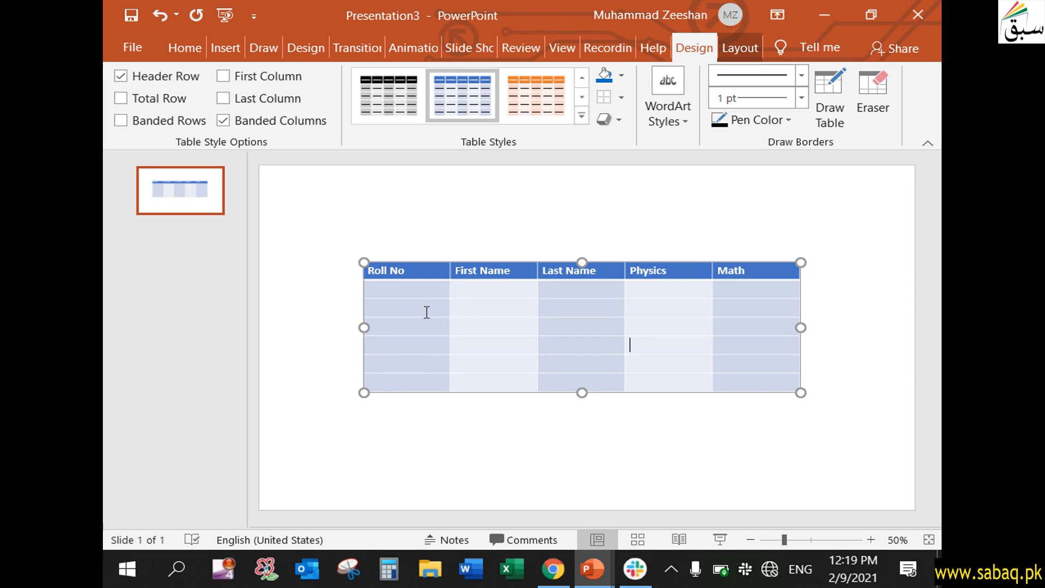
pyautogui.click(472, 308)
pyautogui.click(223, 120)
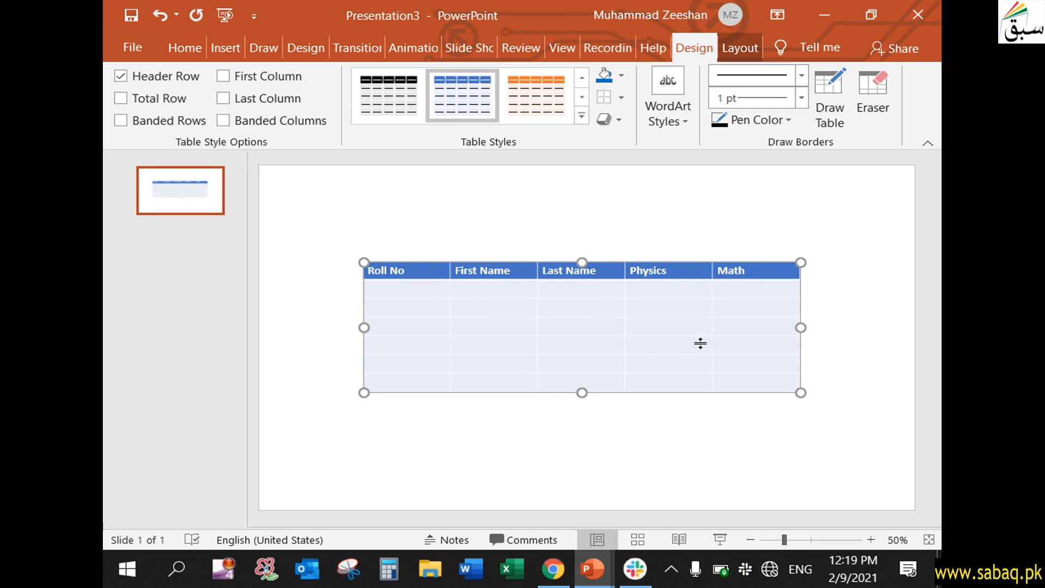
# Try First Column and Last Column emphasis, then turn both off.
pyautogui.click(223, 76)
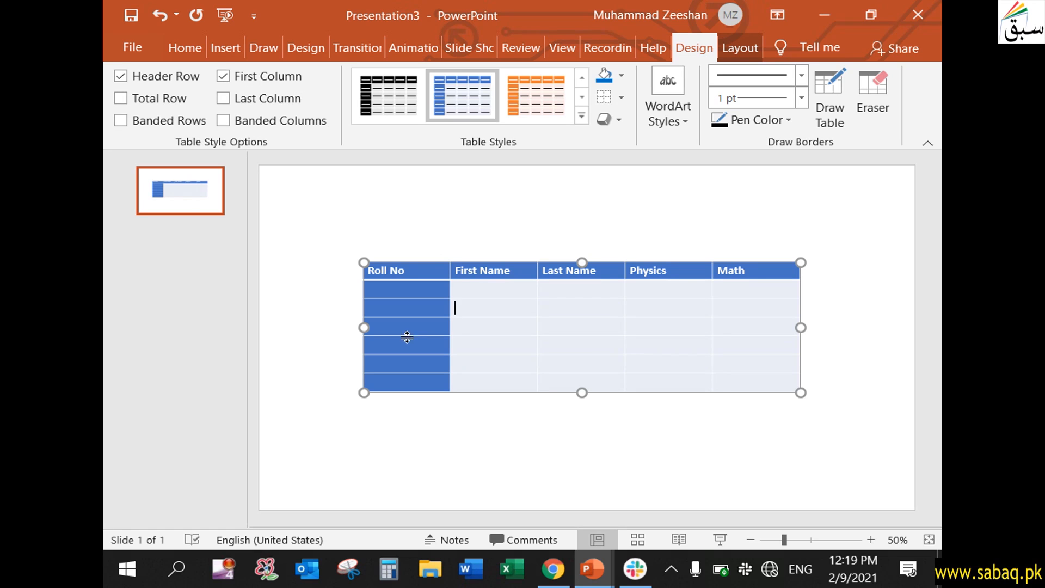
pyautogui.click(223, 99)
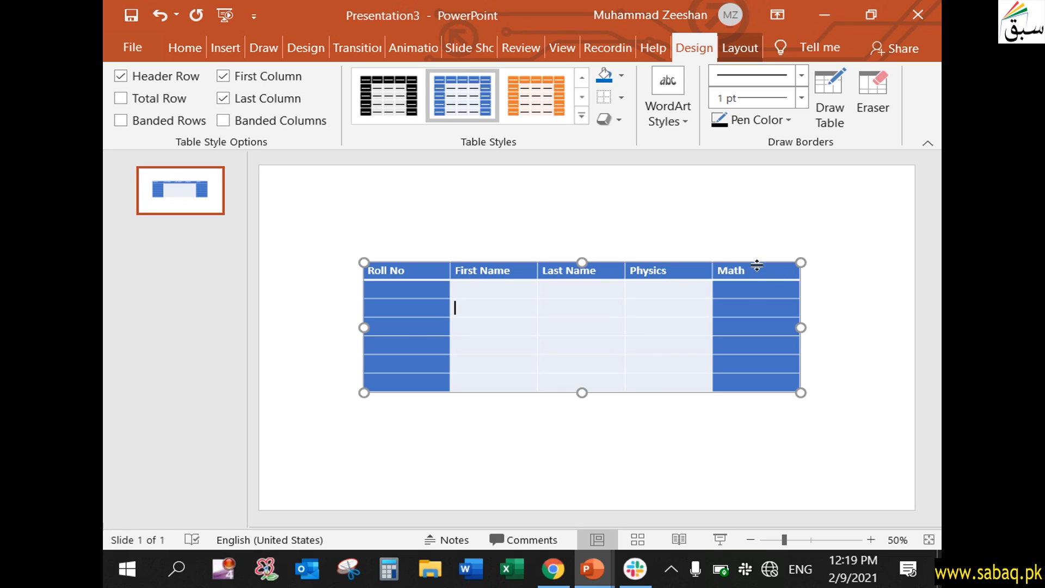
pyautogui.click(224, 98)
pyautogui.click(222, 76)
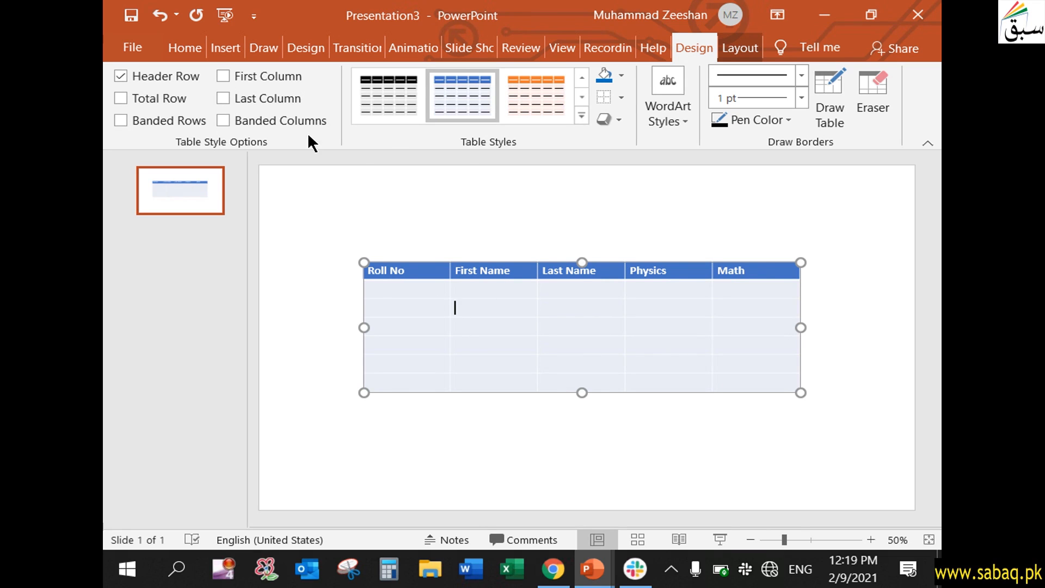
# Browse the Table Styles gallery and apply the yellow Light table style.
pyautogui.click(581, 115)
pyautogui.scroll(2, 421, 174)
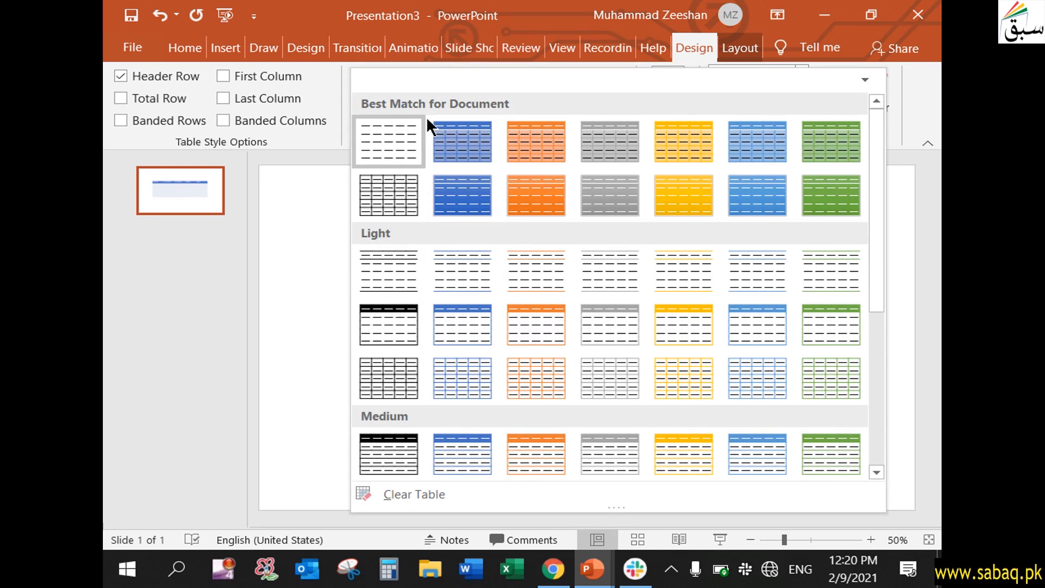
pyautogui.scroll(-5, 495, 289)
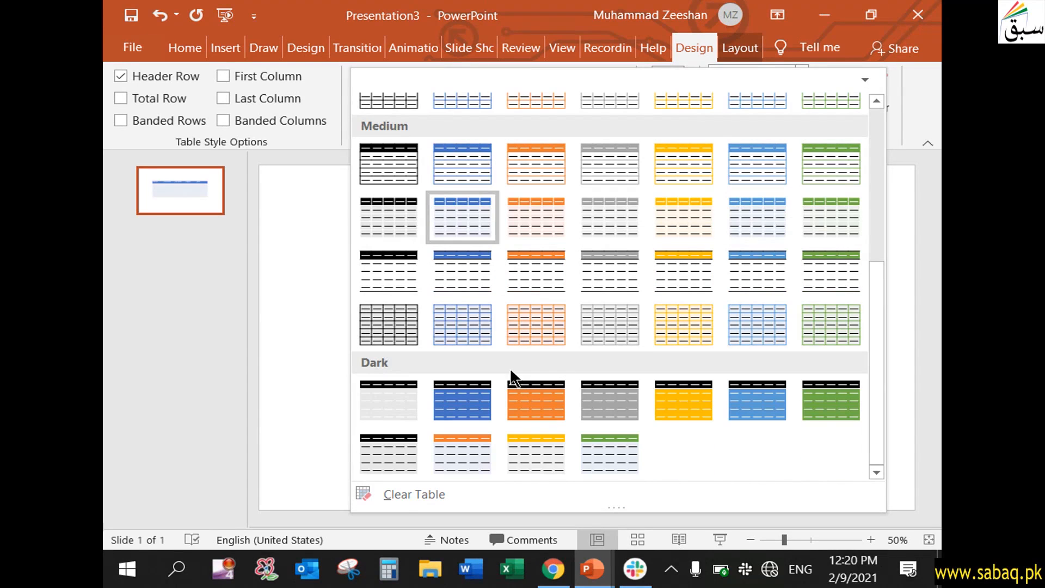
pyautogui.scroll(5, 566, 341)
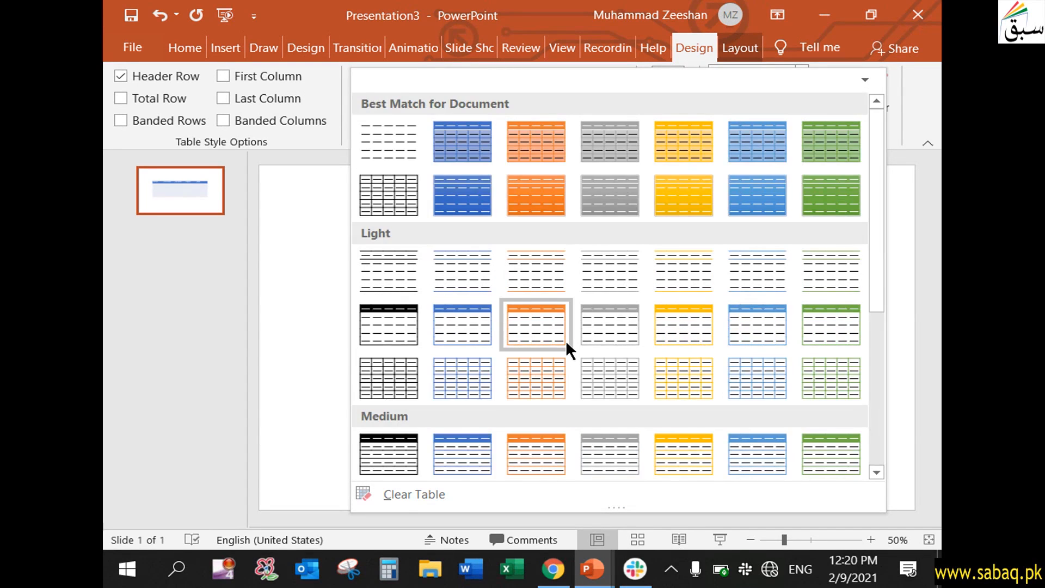
pyautogui.scroll(-5, 582, 411)
pyautogui.scroll(5, 580, 406)
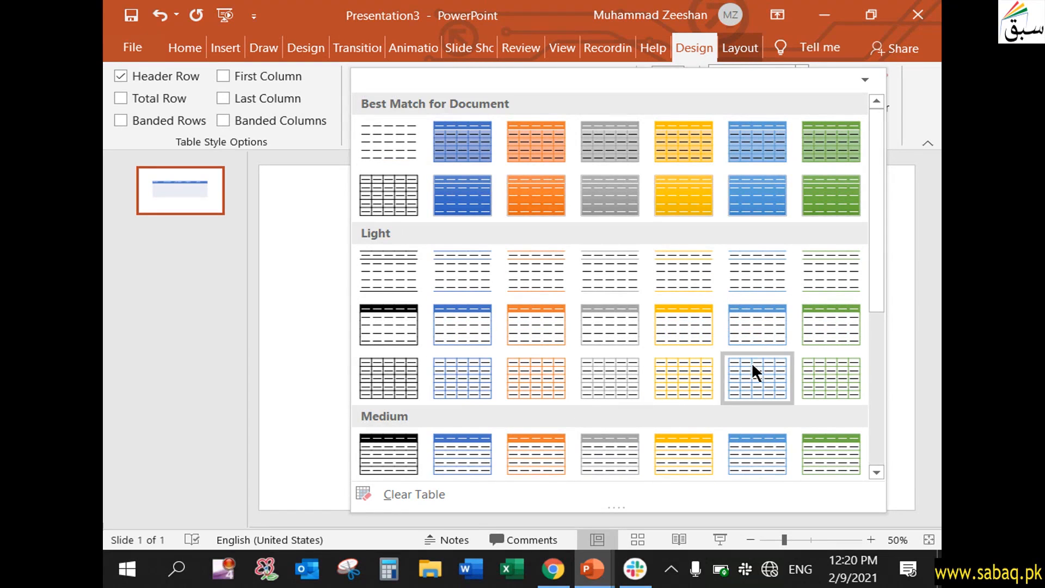
pyautogui.click(699, 326)
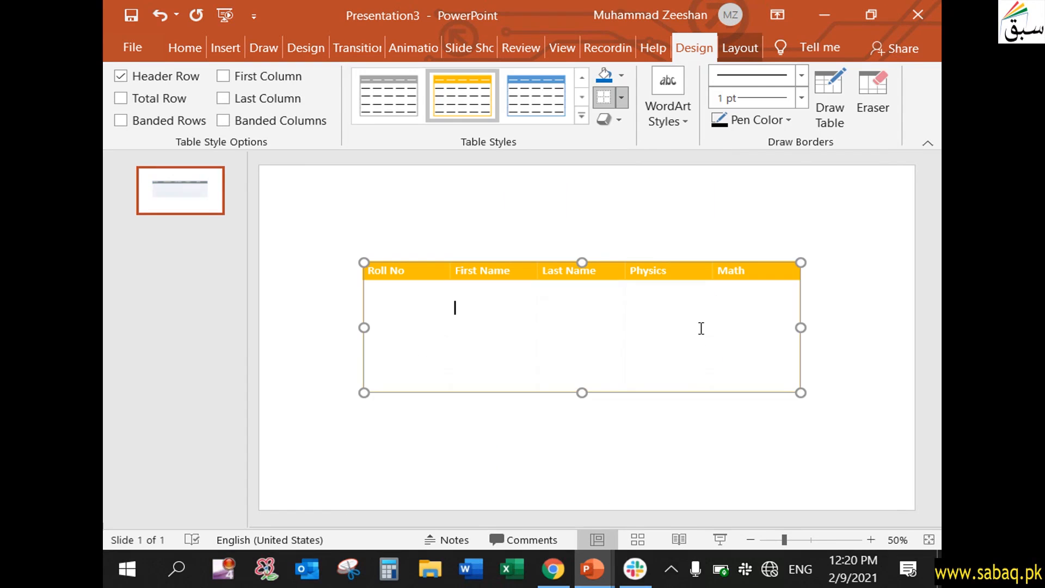
pyautogui.click(674, 455)
pyautogui.click(575, 352)
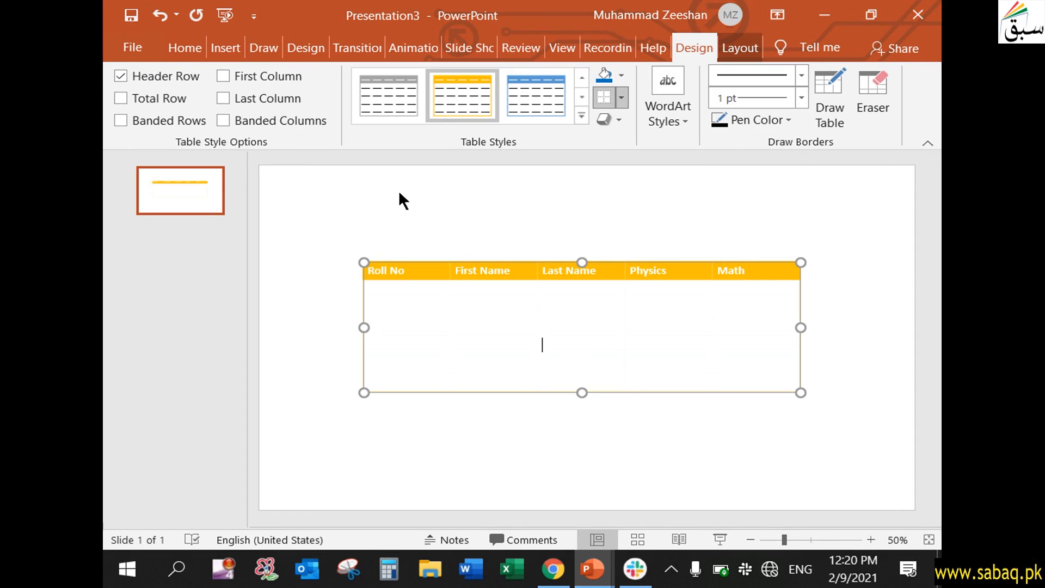
# Switch to the yellow Dark table style and bring up the Shading palette.
pyautogui.click(582, 115)
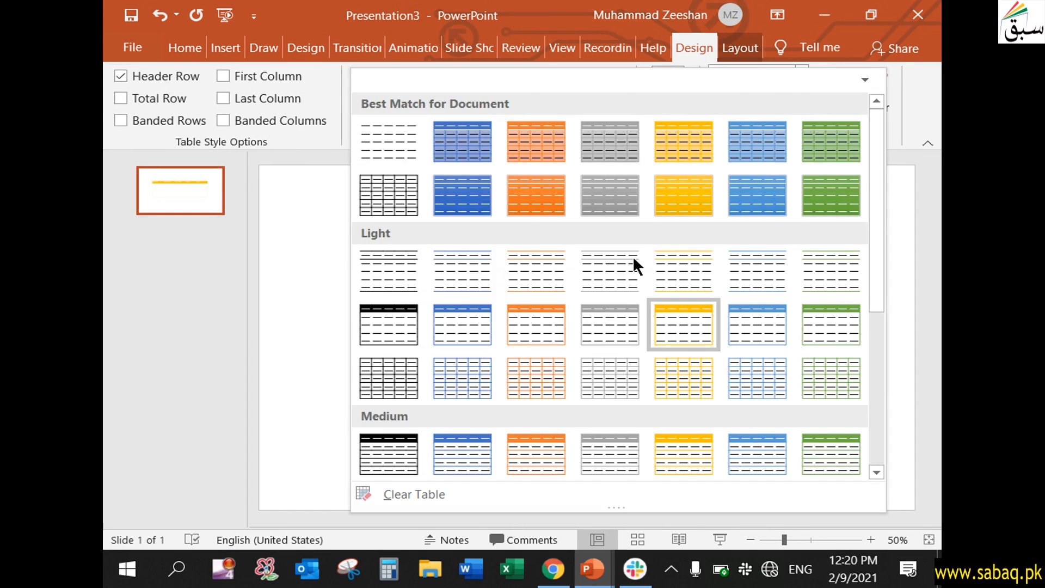
pyautogui.scroll(-3, 632, 288)
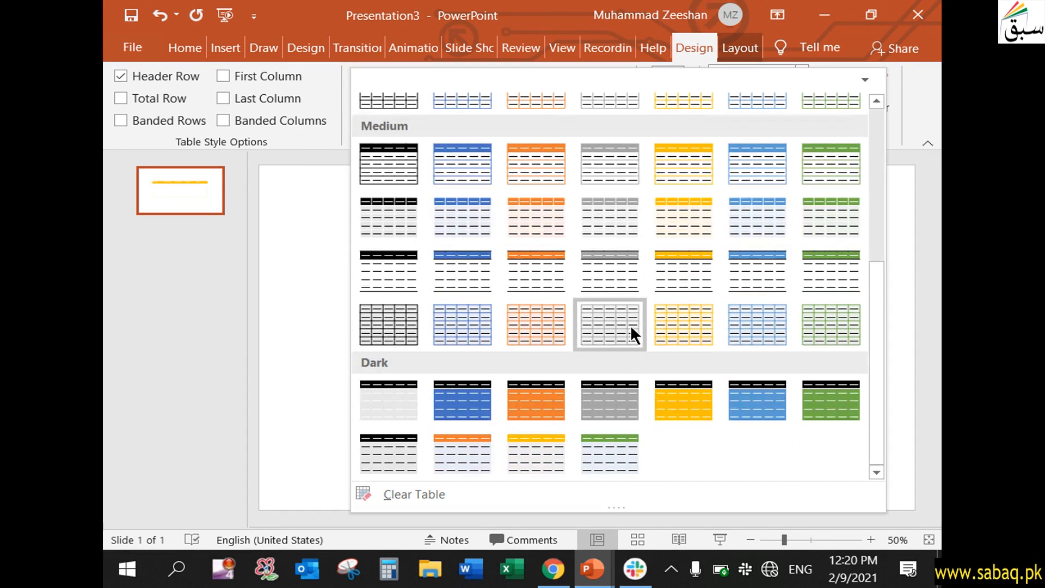
pyautogui.click(532, 453)
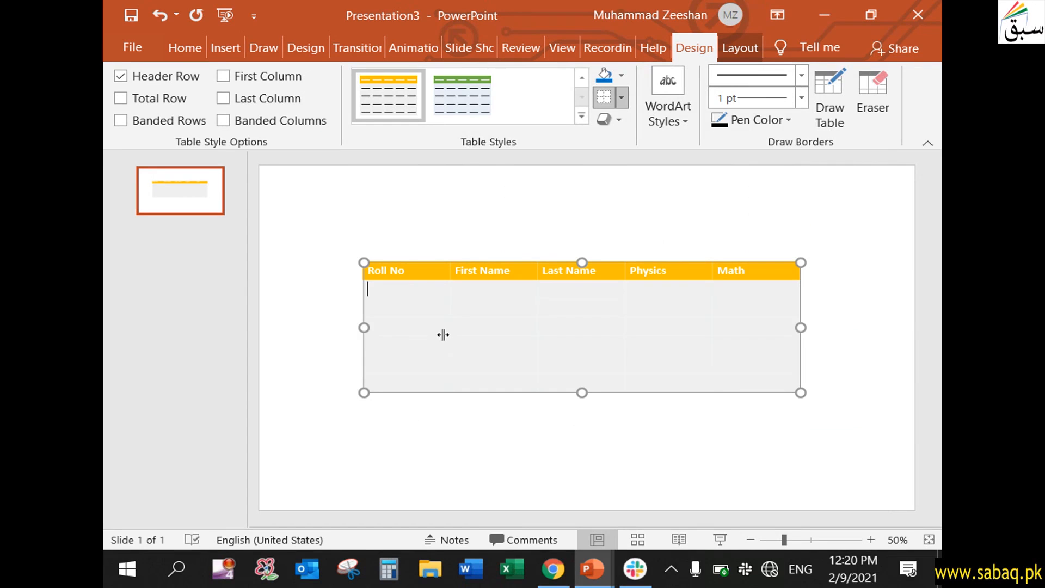
pyautogui.click(623, 73)
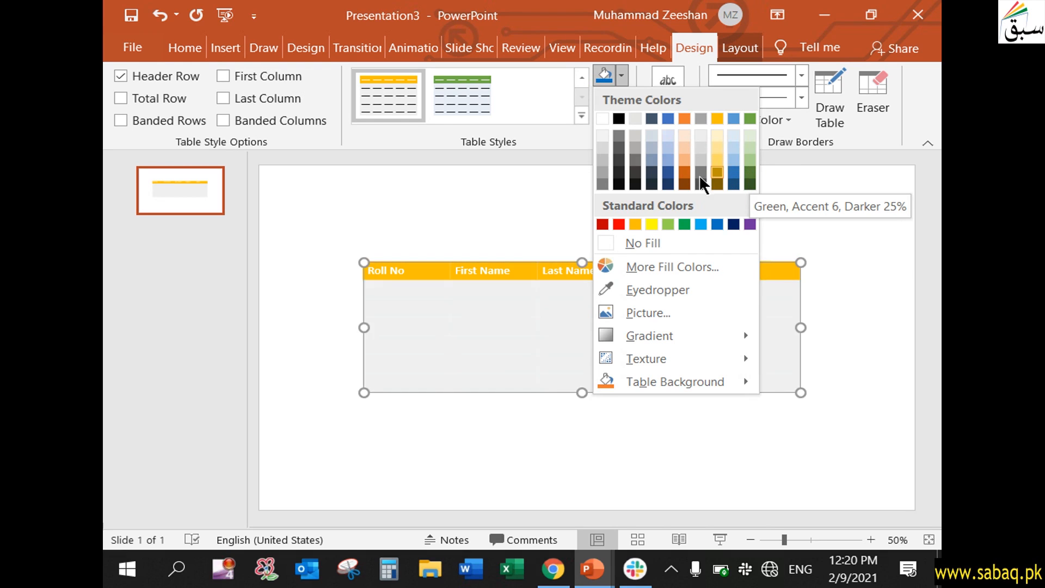
# Shade the first Roll No cell dark orange and give the first-row First Name cell All Borders.
pyautogui.click(685, 173)
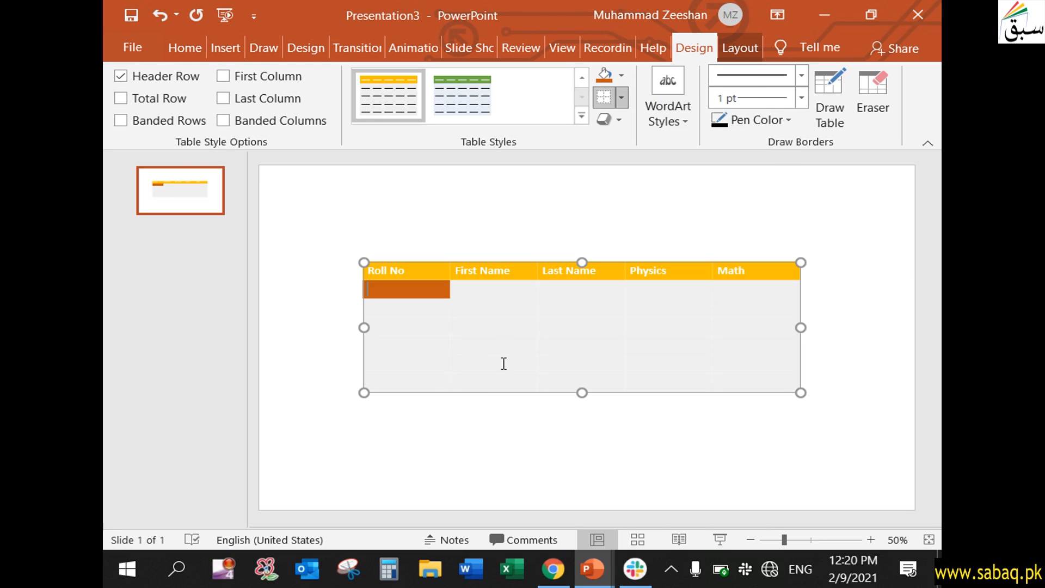
pyautogui.click(514, 343)
pyautogui.click(496, 290)
pyautogui.click(621, 97)
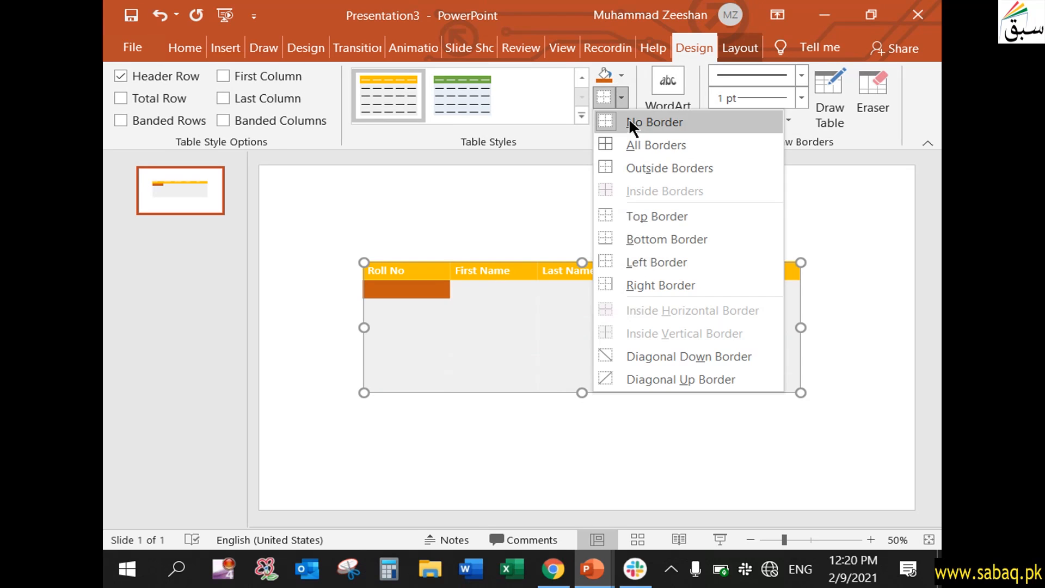
pyautogui.click(648, 144)
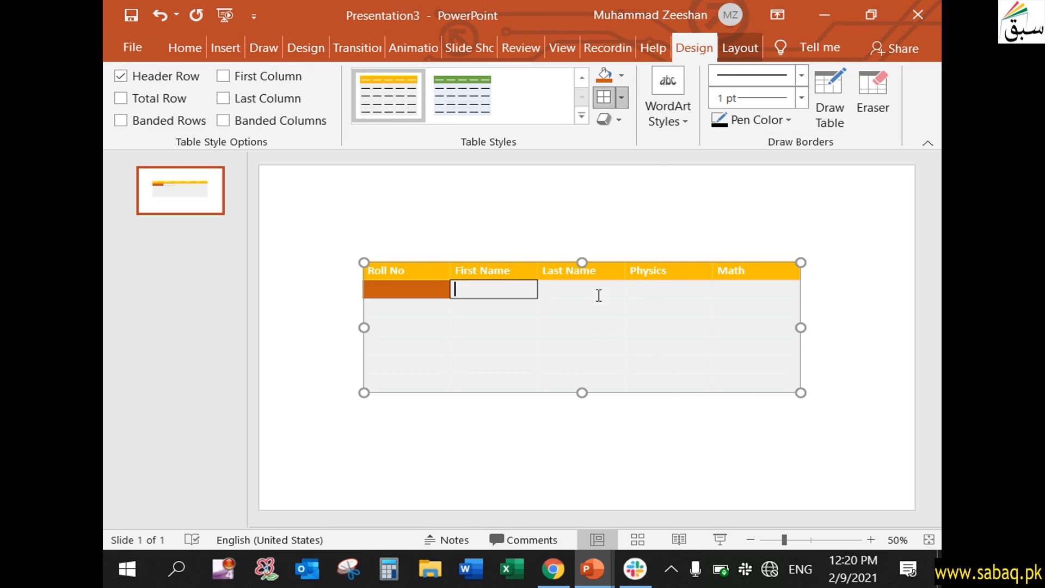
# Turn Banded Rows back on, briefly trying Banded Columns before unchecking it.
pyautogui.click(567, 402)
pyautogui.click(554, 436)
pyautogui.click(516, 387)
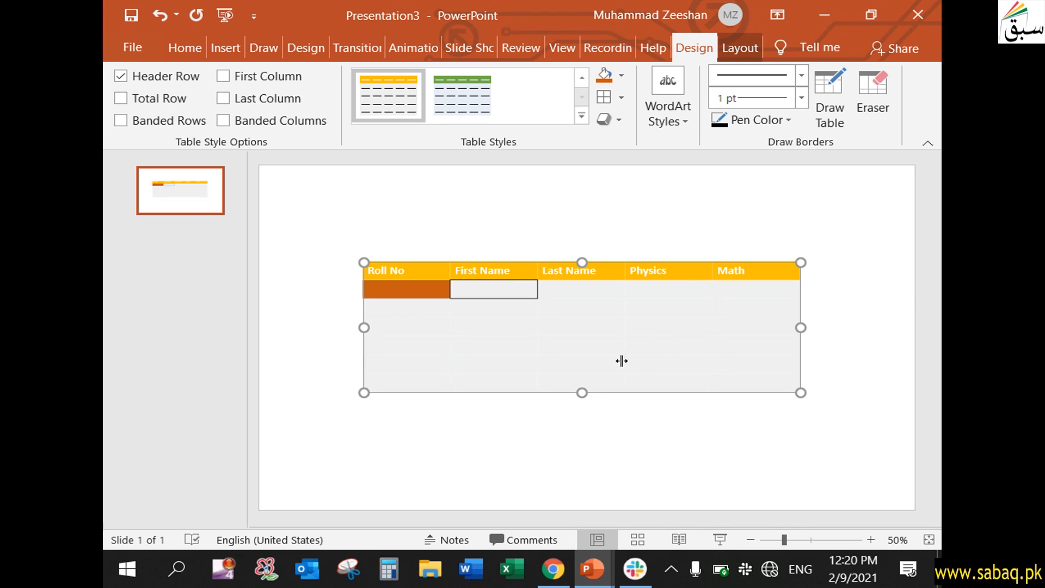
pyautogui.click(120, 120)
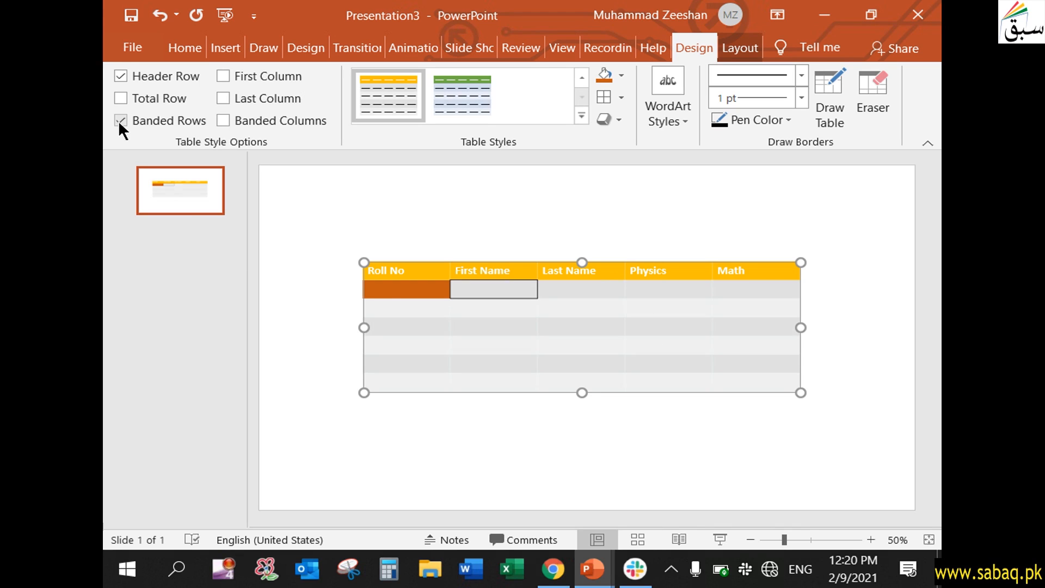
pyautogui.click(223, 120)
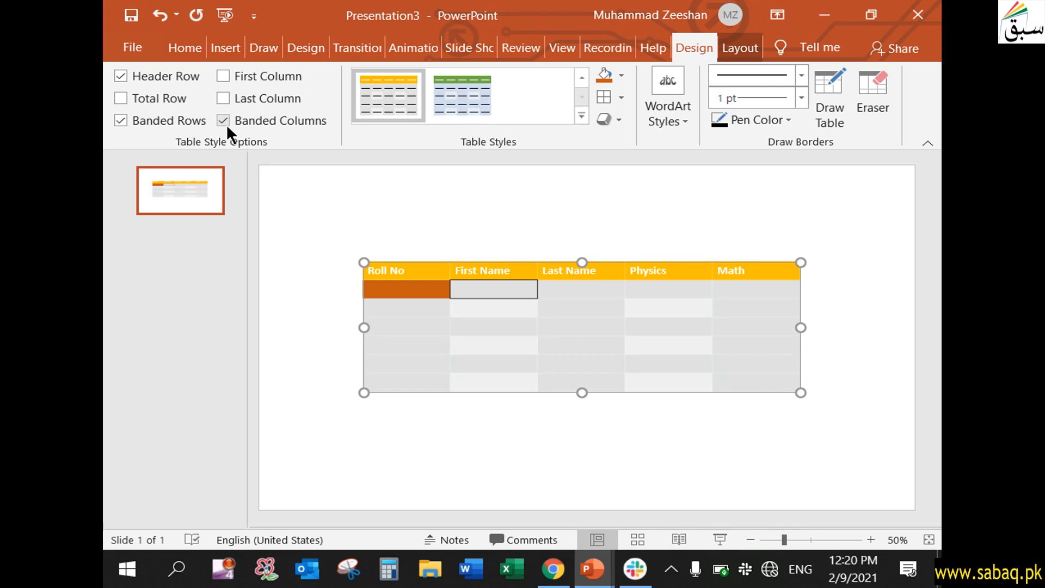
pyautogui.click(223, 120)
pyautogui.click(561, 349)
pyautogui.click(610, 119)
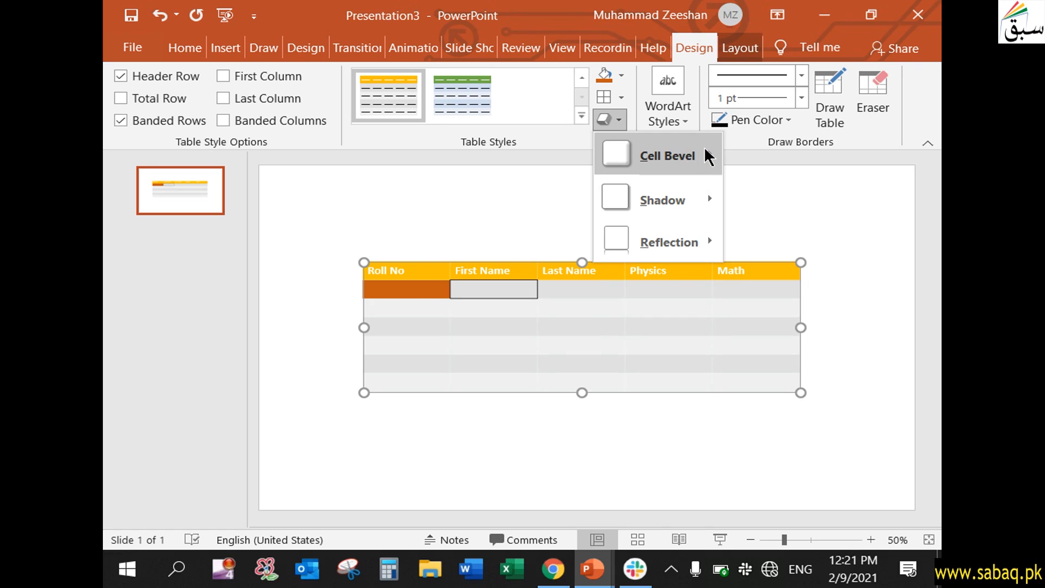
# Apply a Reflection variation to the table after previewing Cell Bevel and Shadow.
pyautogui.moveTo(706, 155)
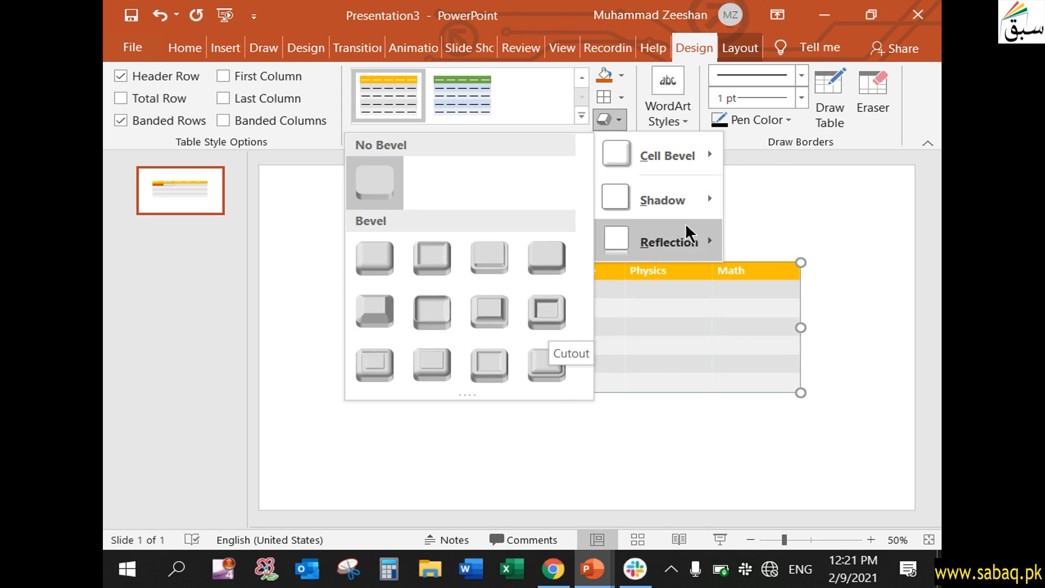
pyautogui.moveTo(697, 208)
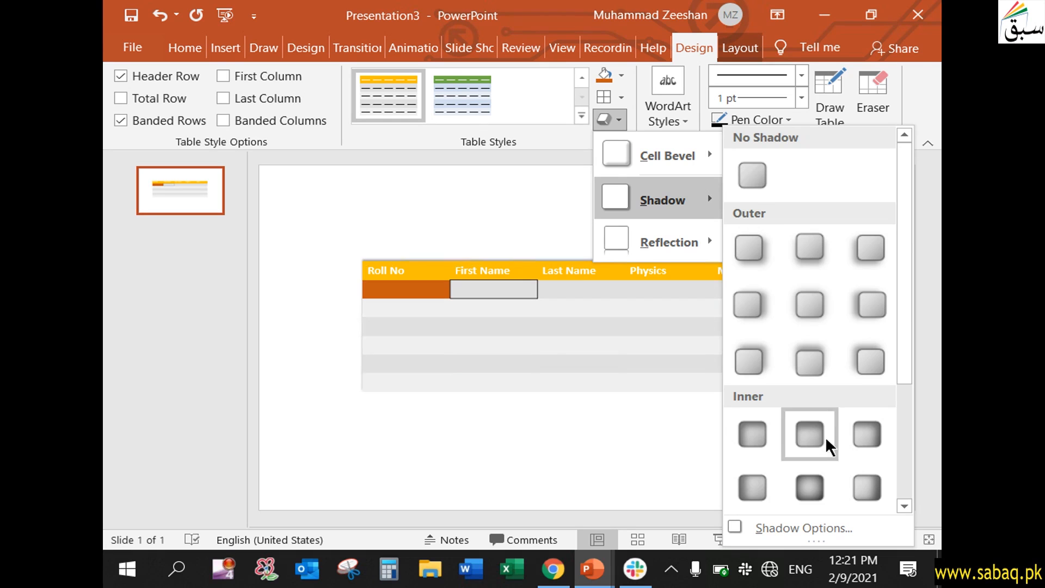
pyautogui.scroll(-3, 828, 444)
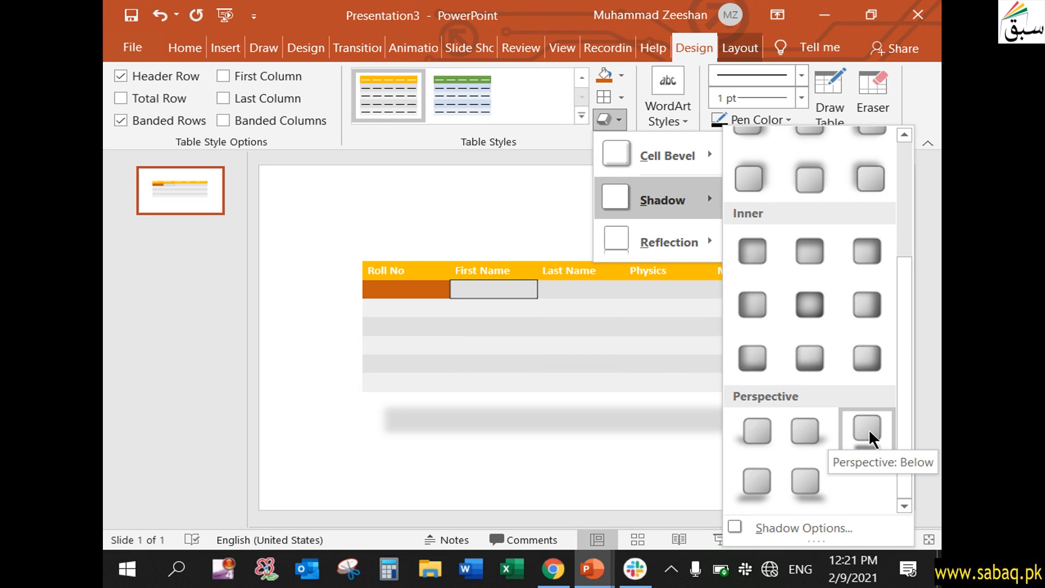
pyautogui.moveTo(616, 242)
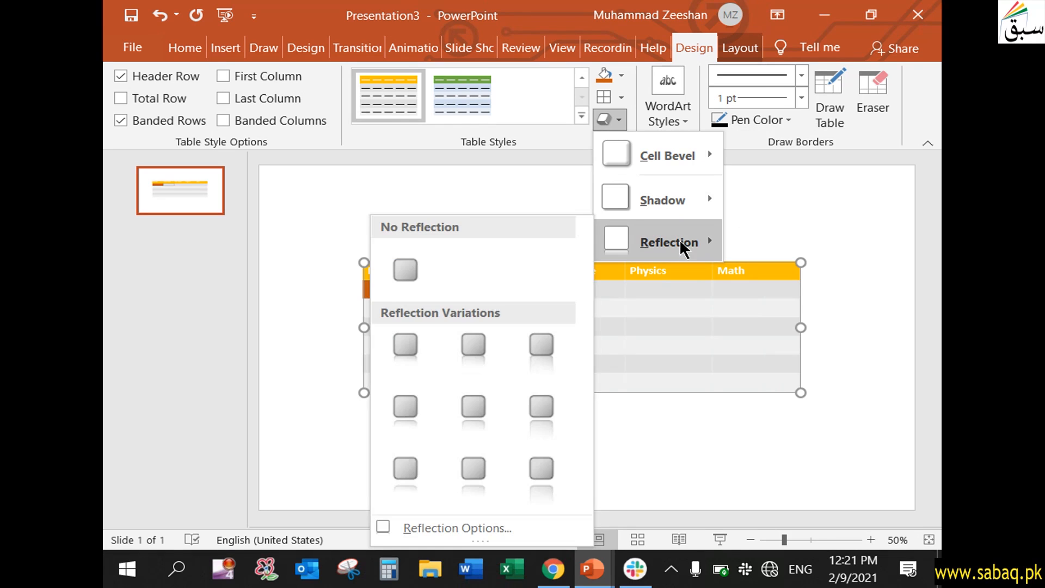
pyautogui.click(542, 418)
# Reselect the table and expand the full Table Styles gallery.
pyautogui.click(866, 409)
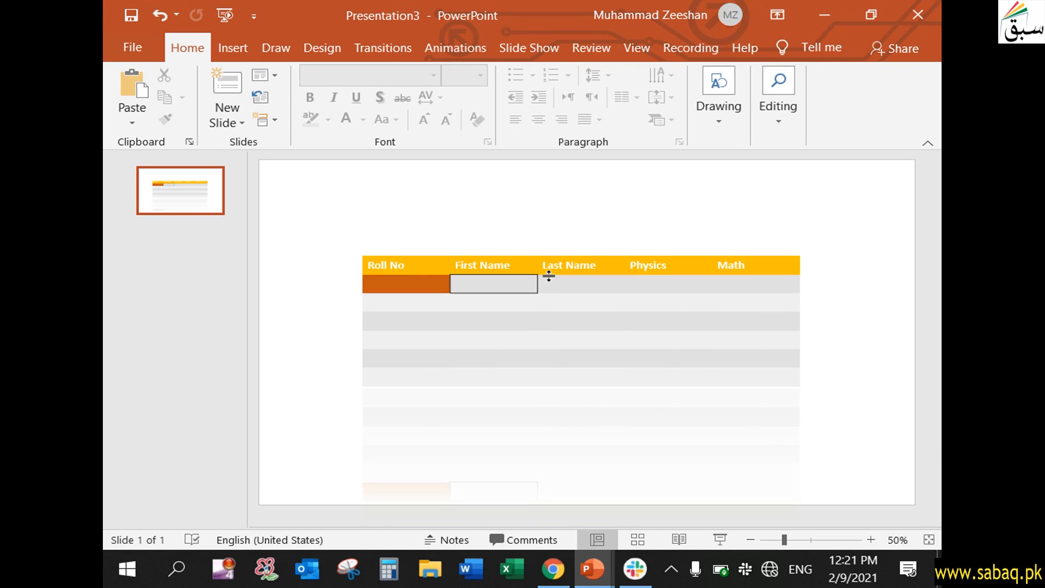
pyautogui.click(592, 331)
pyautogui.click(602, 417)
pyautogui.click(529, 339)
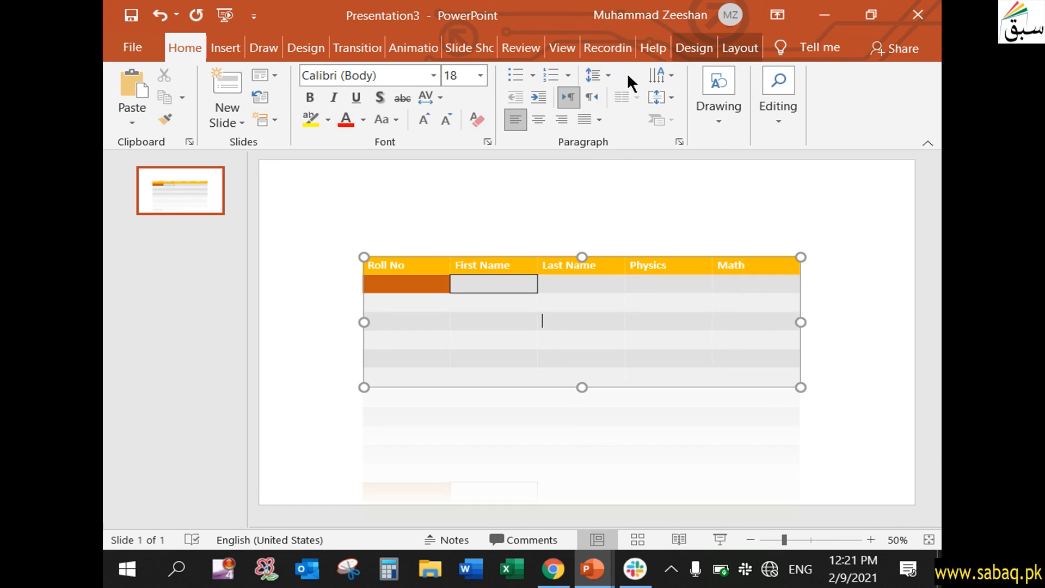
pyautogui.click(694, 48)
pyautogui.click(582, 116)
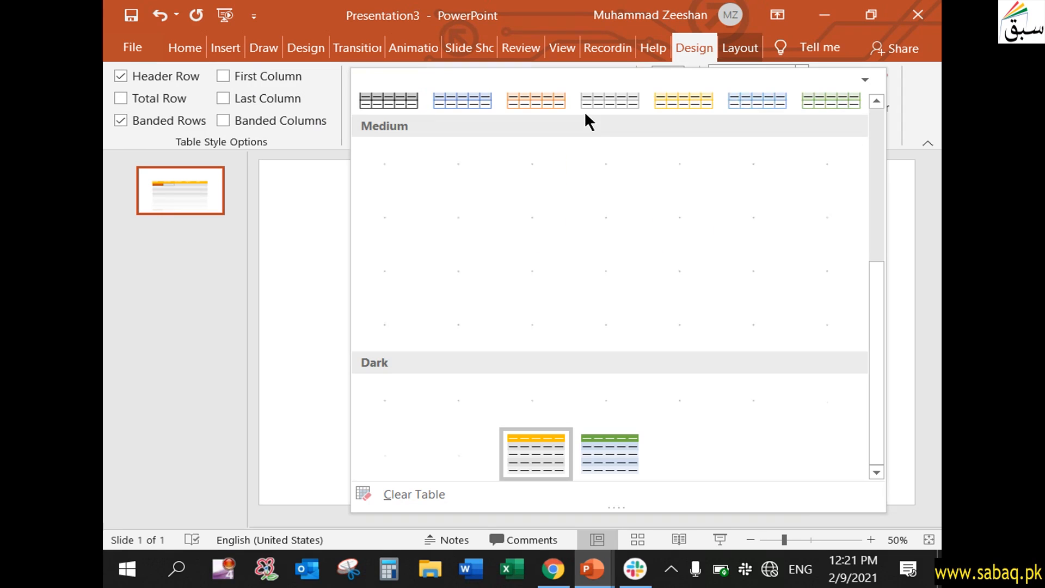
# Apply the blue Medium table style.
pyautogui.scroll(10, 618, 424)
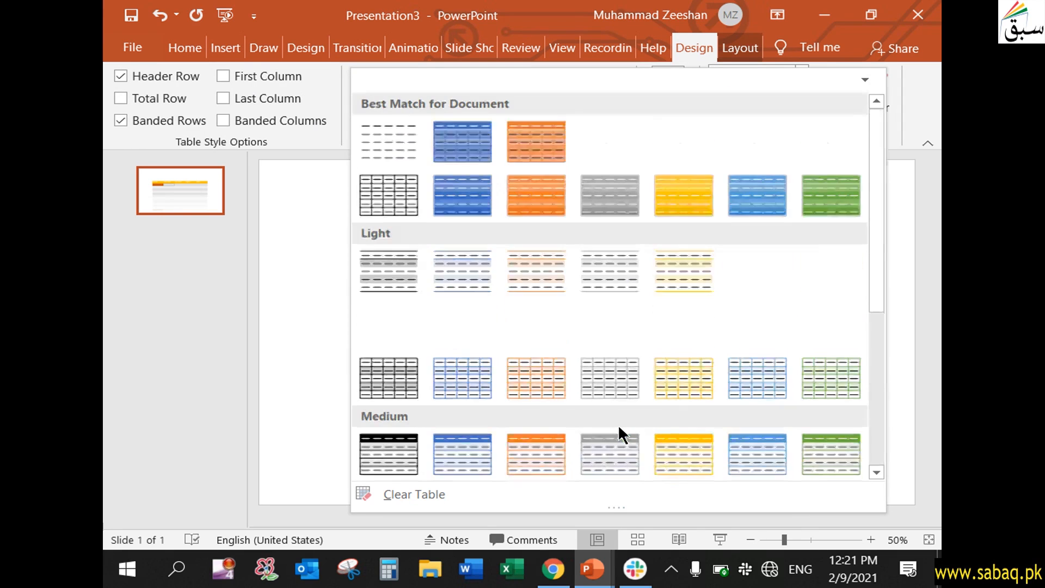
pyautogui.click(455, 143)
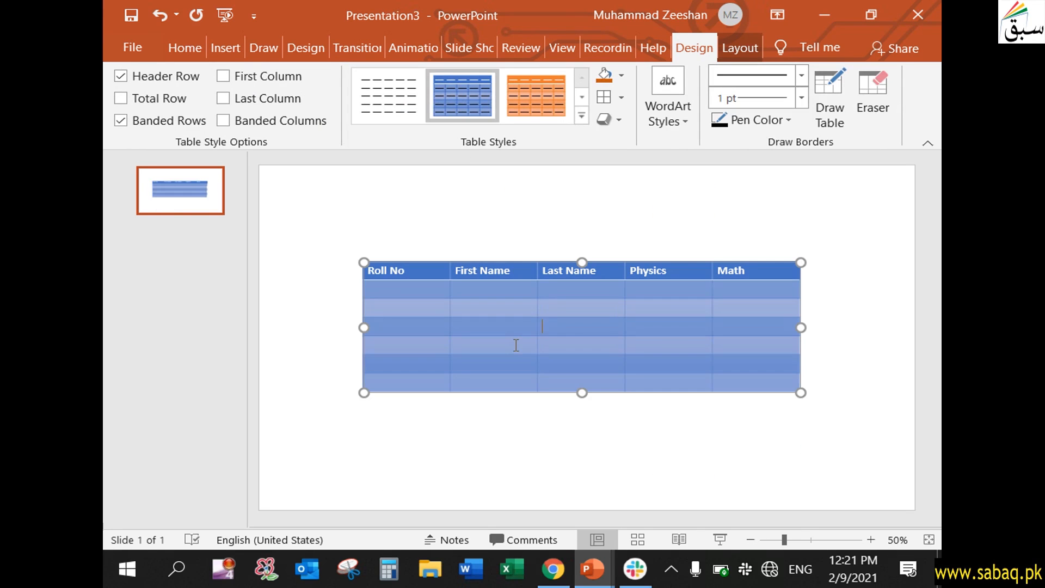
pyautogui.click(538, 460)
pyautogui.click(527, 366)
# Remove all table styling with Clear Table, leaving a plain black grid.
pyautogui.click(581, 115)
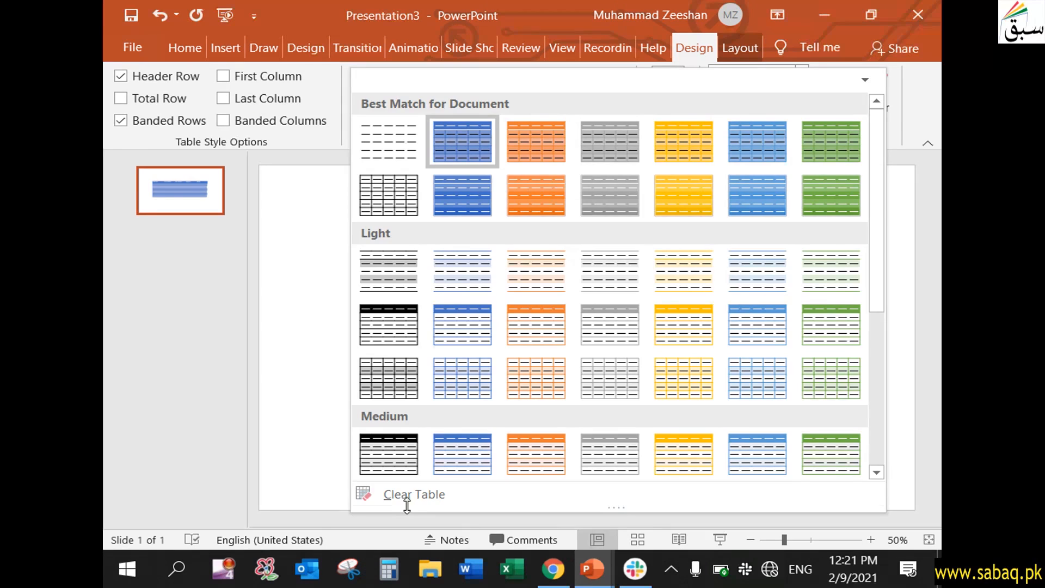
pyautogui.click(421, 495)
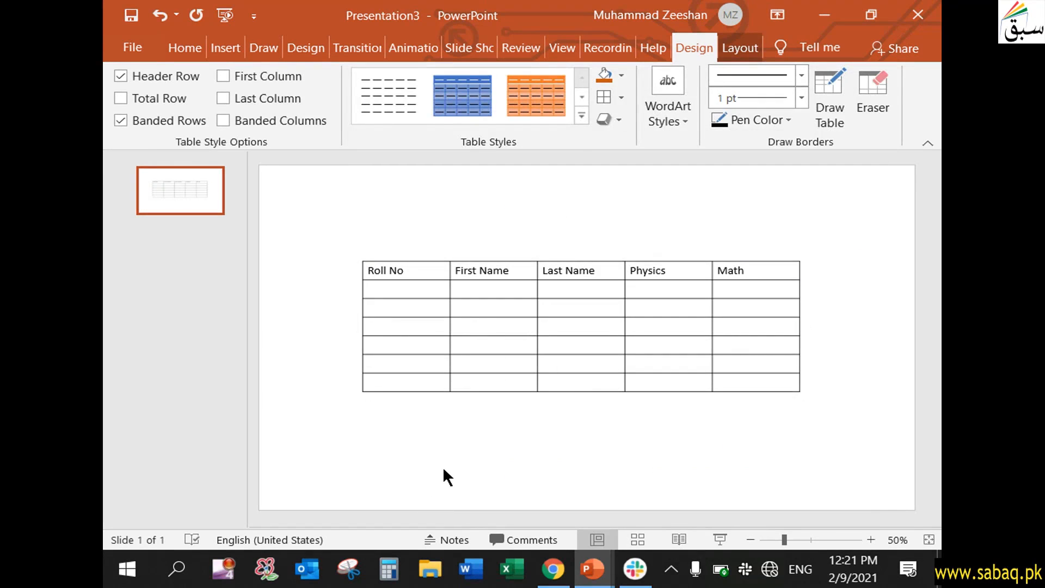
pyautogui.click(443, 467)
# Enter the first student's name with Physics 34 and Math 56, then select the row.
pyautogui.click(496, 374)
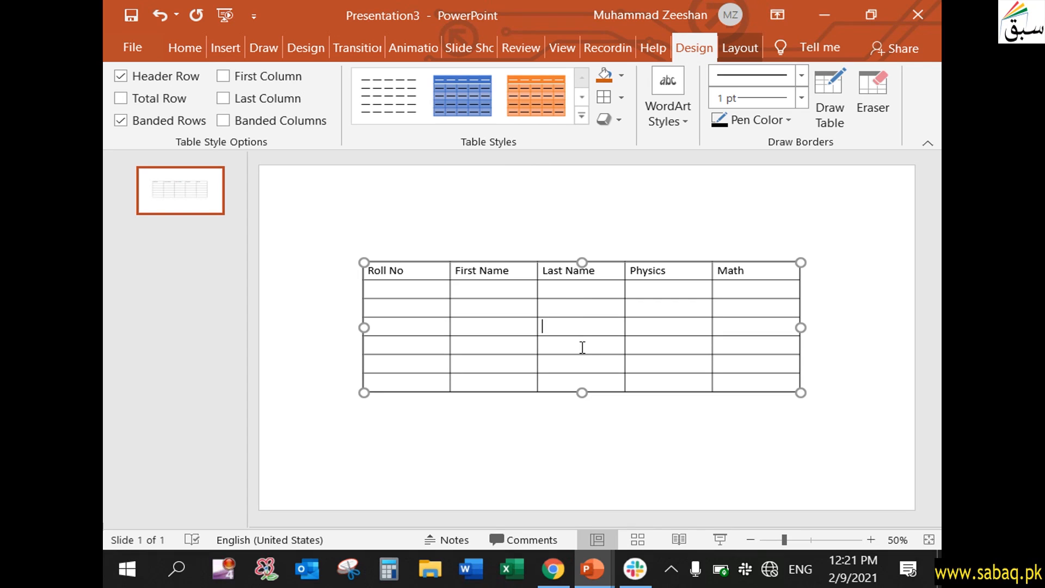
pyautogui.click(593, 444)
pyautogui.click(585, 320)
pyautogui.write('Ali Khan 3')
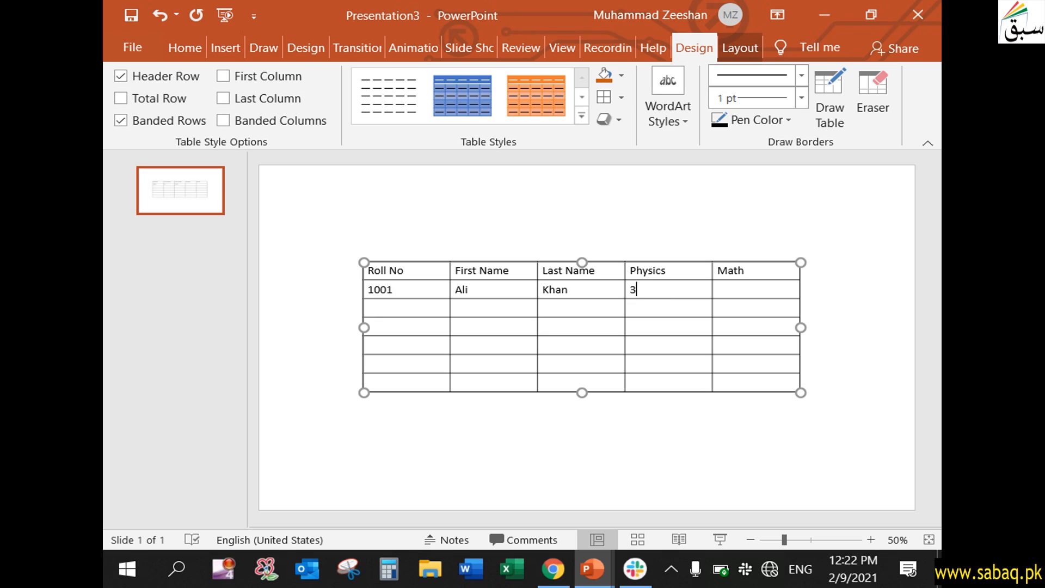
pyautogui.write('4 56')
pyautogui.moveTo(723, 291); pyautogui.dragTo(426, 282)
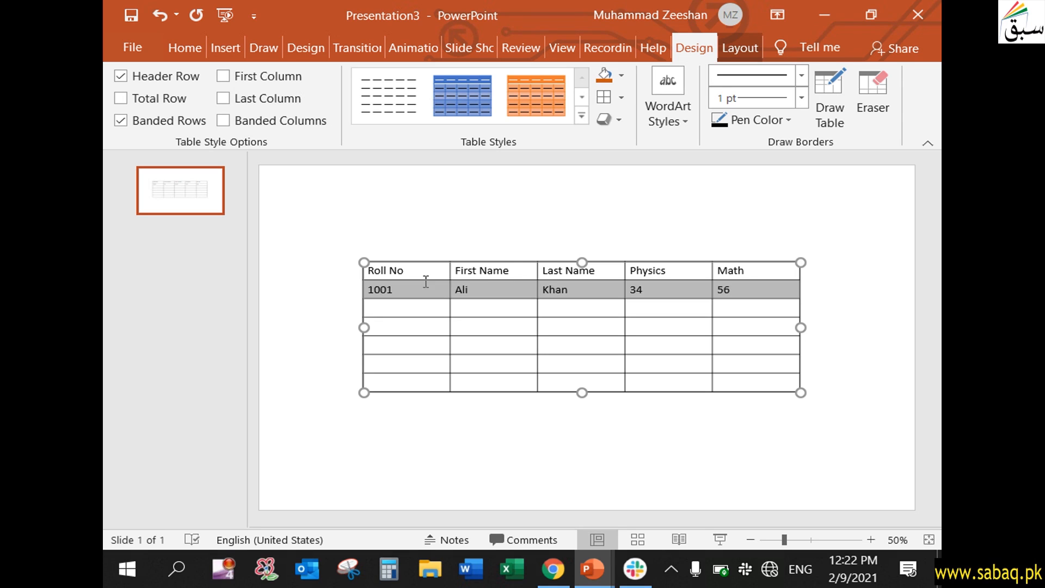
# Apply WordArt 'Fill: Gold, Accent color 4; Soft Bevel' to the first student row.
pyautogui.click(688, 117)
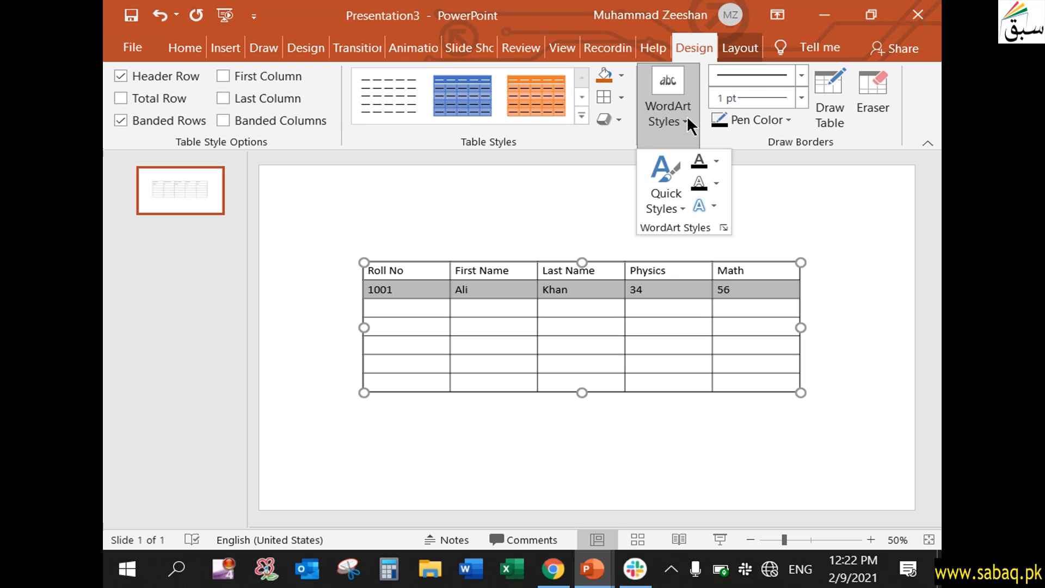
pyautogui.click(668, 208)
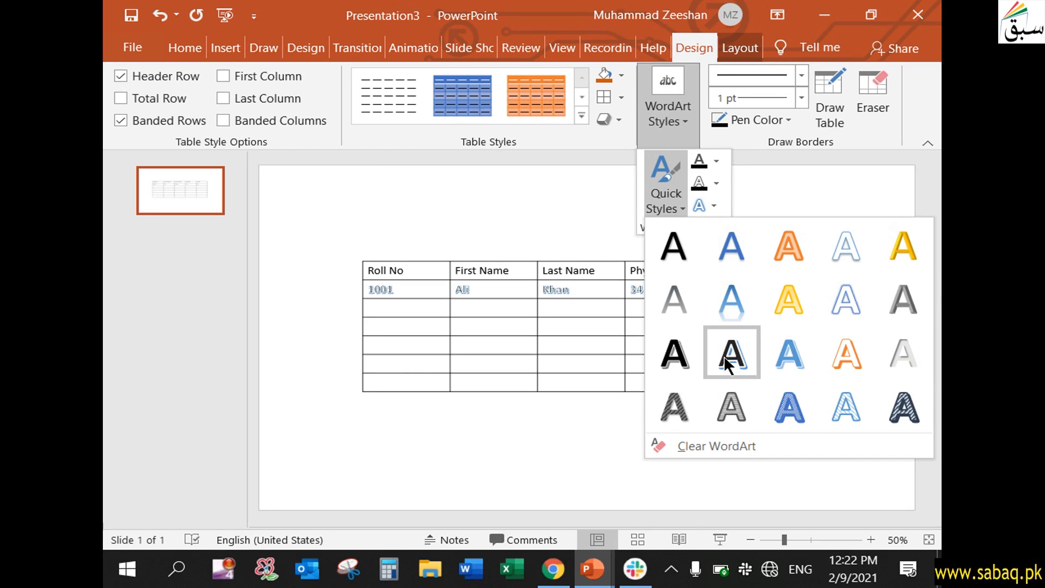
pyautogui.click(907, 254)
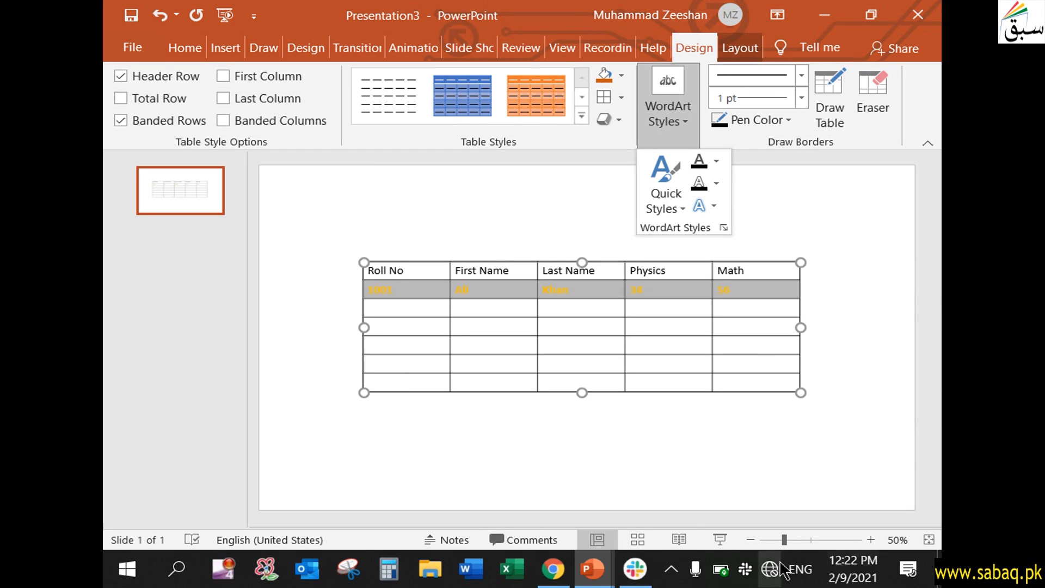
pyautogui.moveTo(785, 541); pyautogui.dragTo(785, 540)
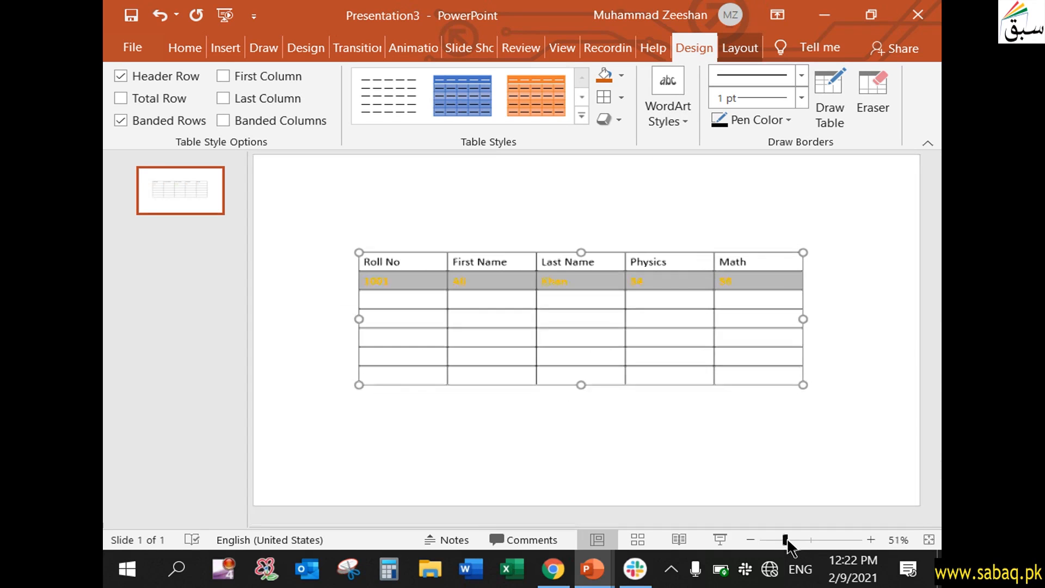
pyautogui.moveTo(707, 335); pyautogui.dragTo(707, 335)
pyautogui.click(739, 306)
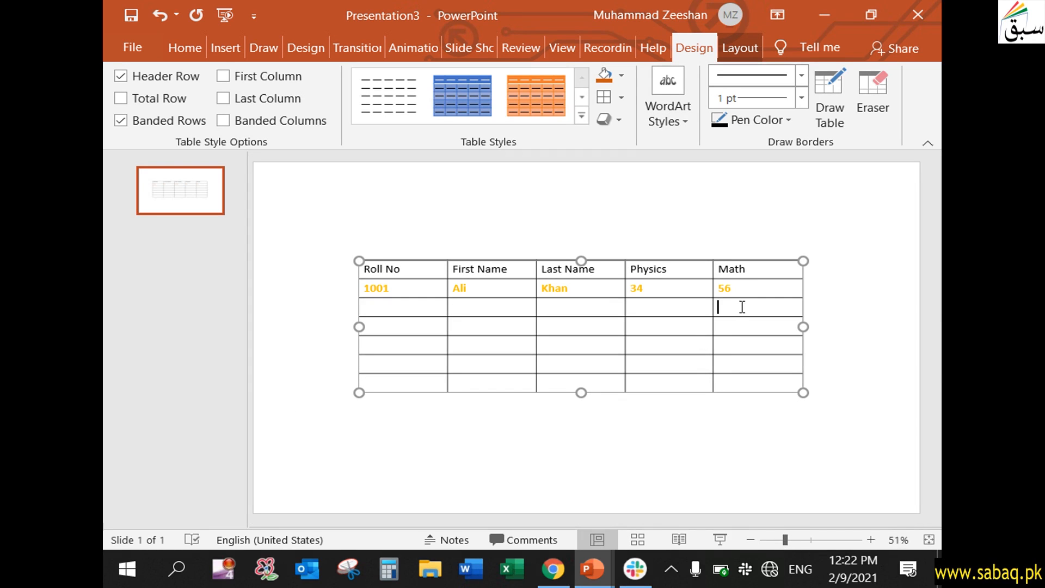
pyautogui.moveTo(737, 291); pyautogui.dragTo(401, 278)
# Give the student data row text a dark green fill and a green outline.
pyautogui.click(686, 119)
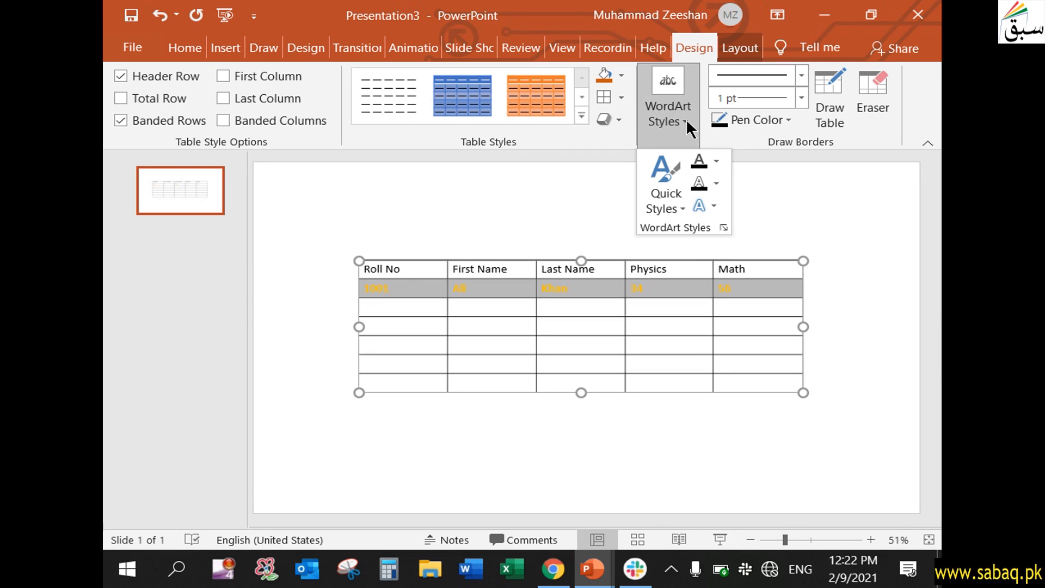
pyautogui.click(716, 160)
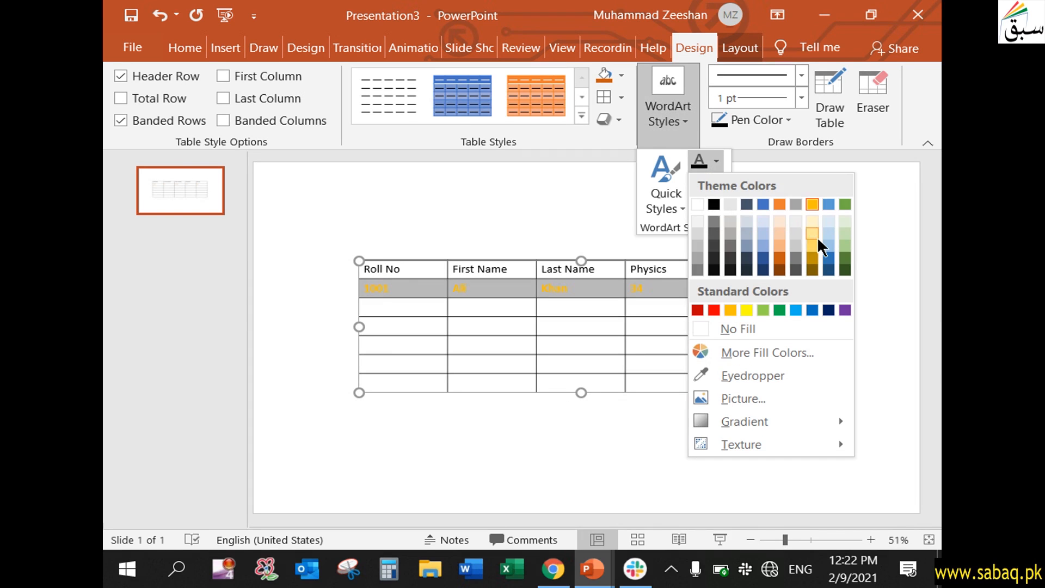
pyautogui.click(846, 258)
pyautogui.click(690, 113)
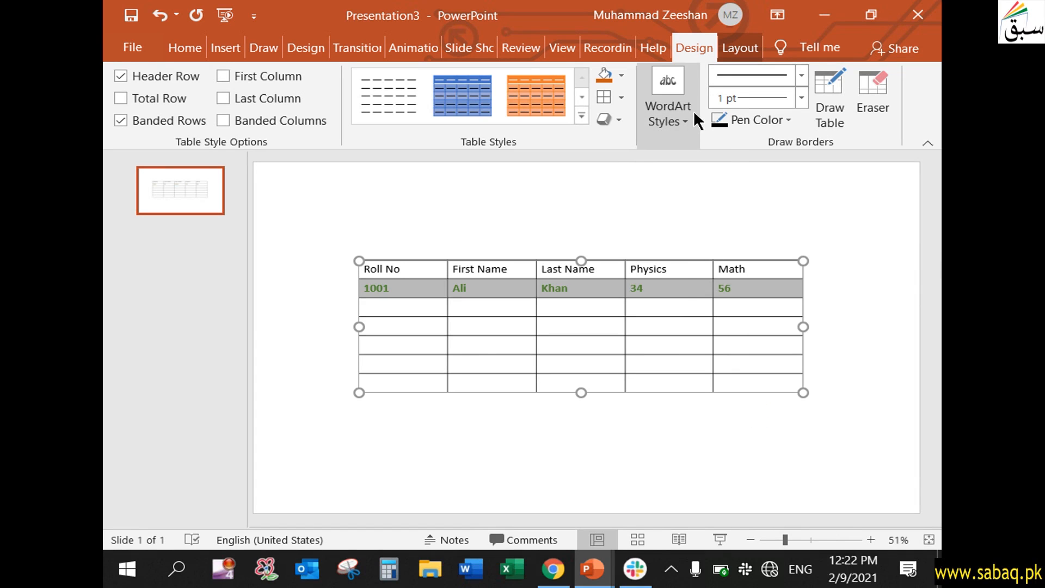
pyautogui.click(692, 112)
pyautogui.click(717, 183)
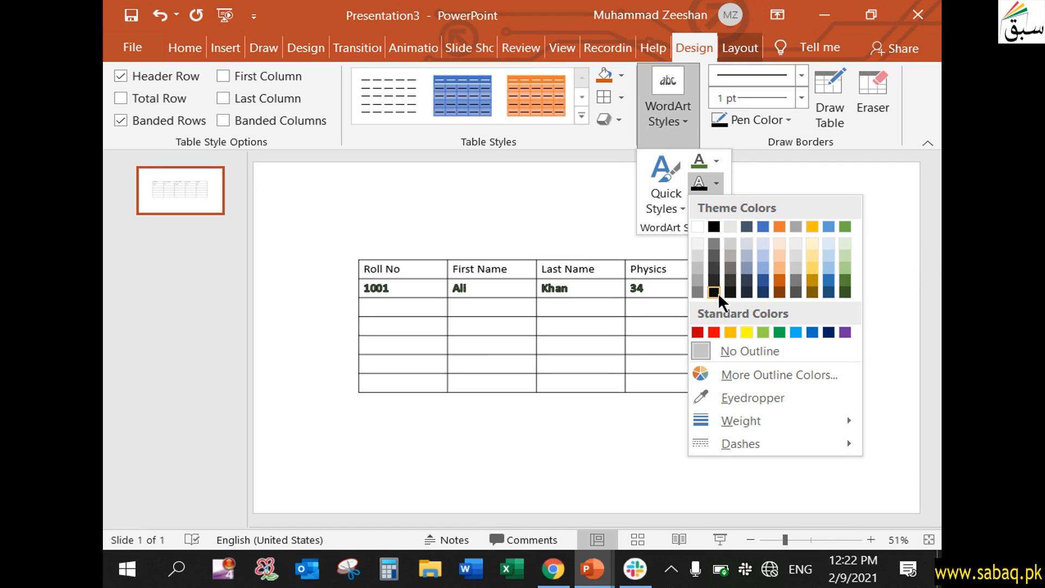
pyautogui.click(845, 280)
# Add a Perspective: Below shadow to the data row text.
pyautogui.click(714, 205)
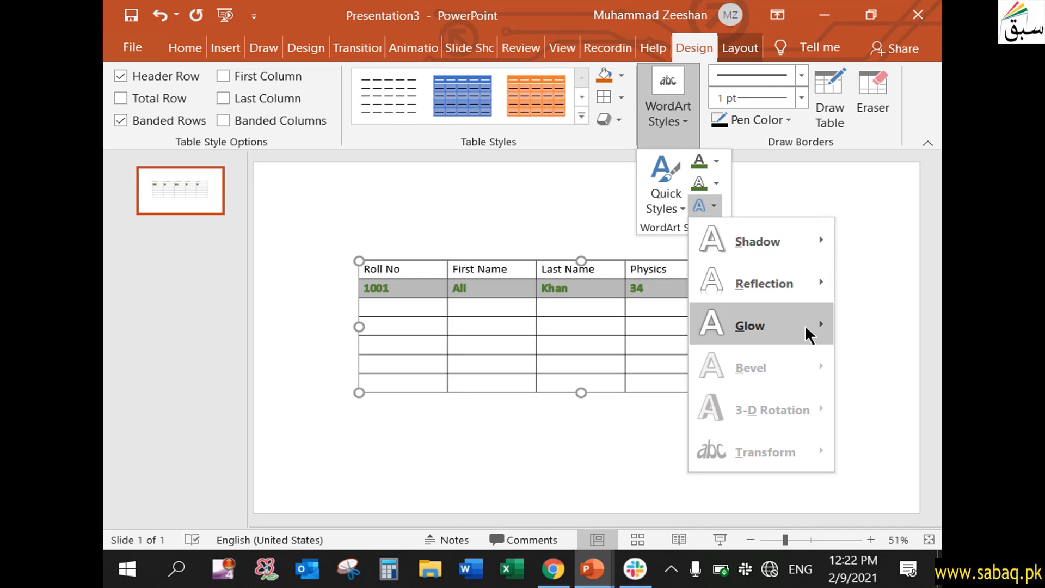
pyautogui.moveTo(806, 247)
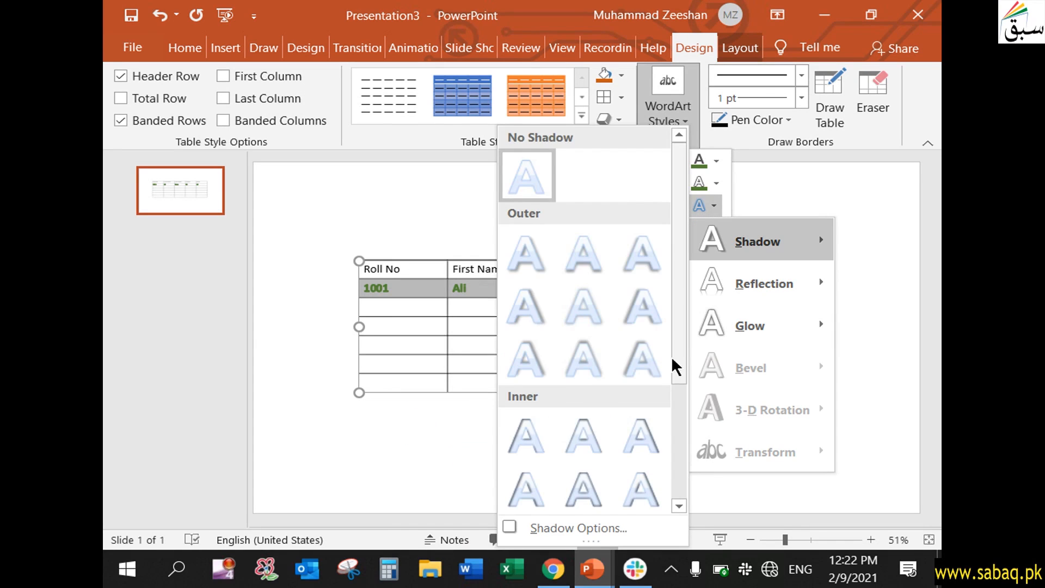
pyautogui.scroll(-3, 658, 402)
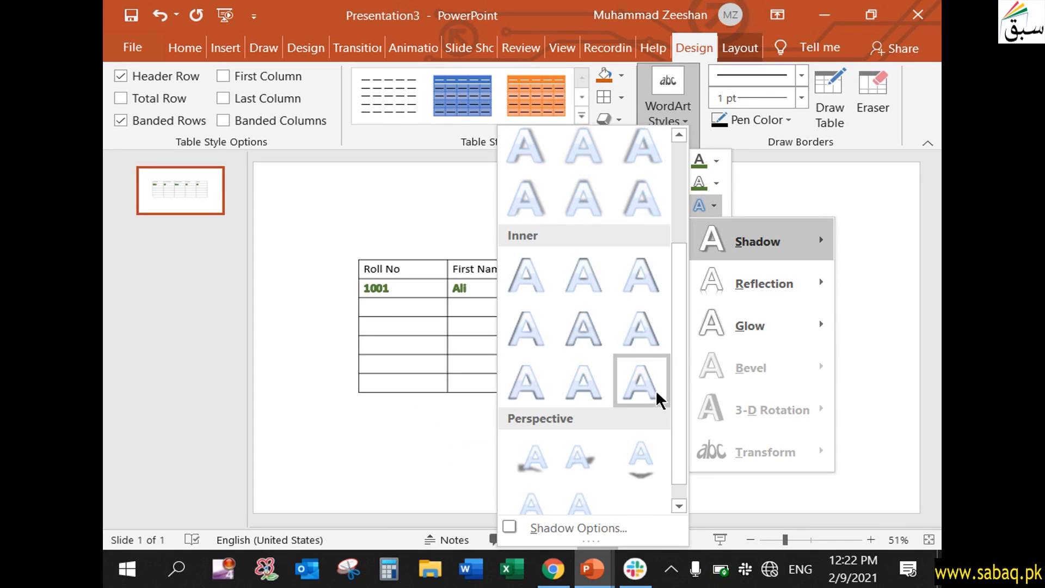
pyautogui.click(643, 459)
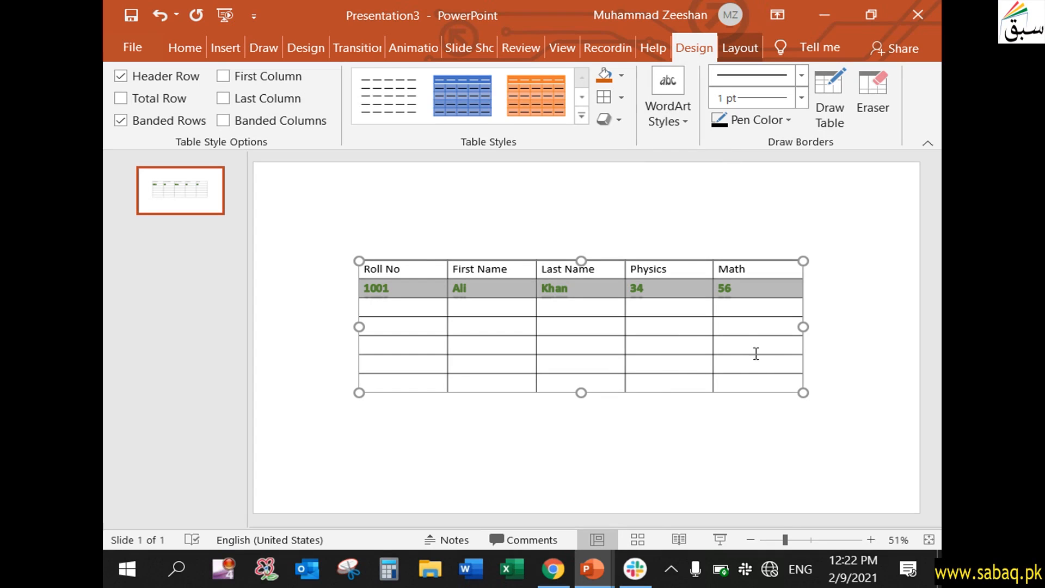
pyautogui.click(676, 116)
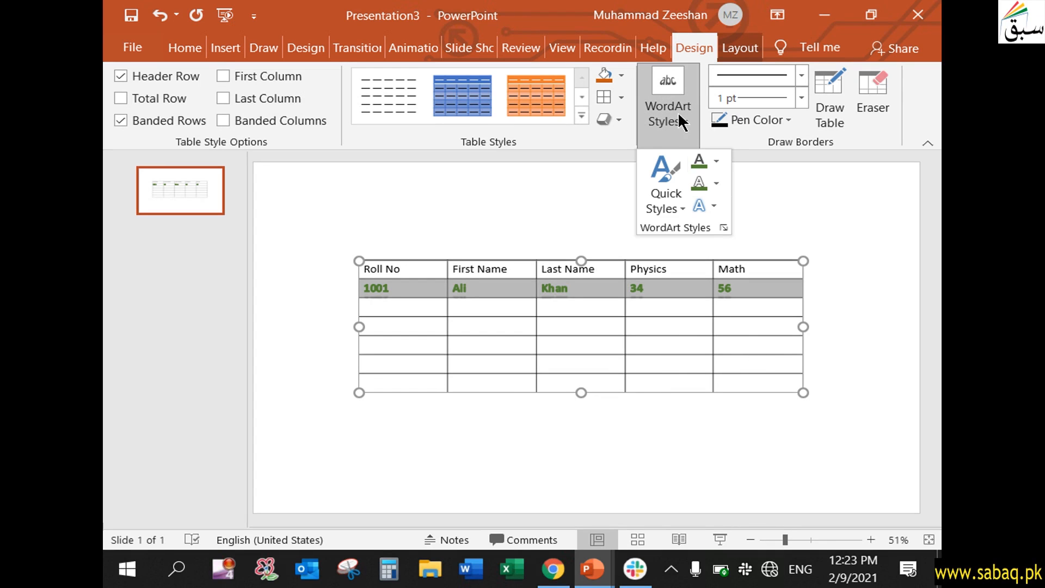
# Draw a one-row table beneath the student table, aligned to its left edge and full width.
pyautogui.click(684, 126)
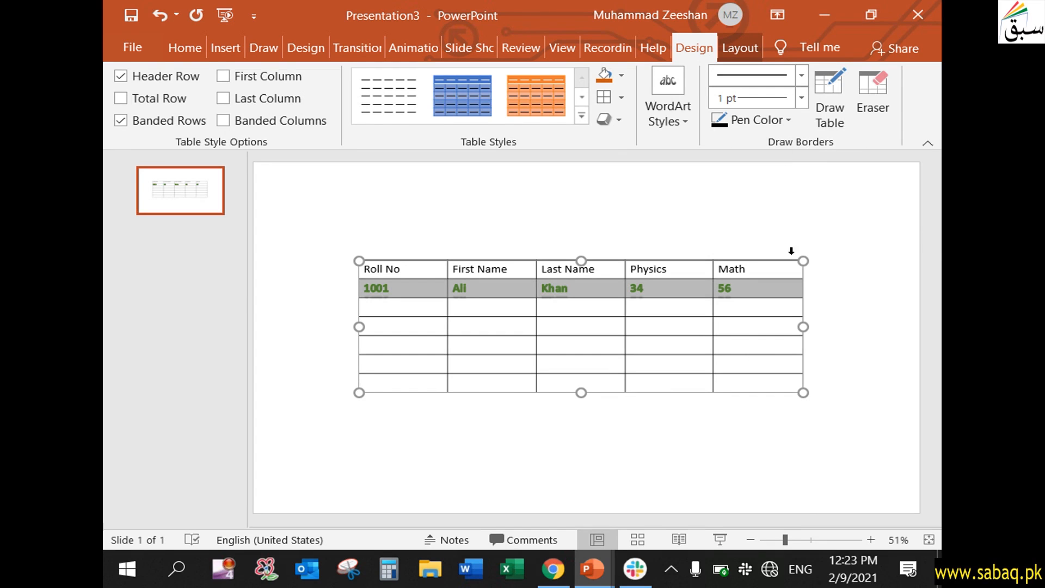
pyautogui.click(724, 439)
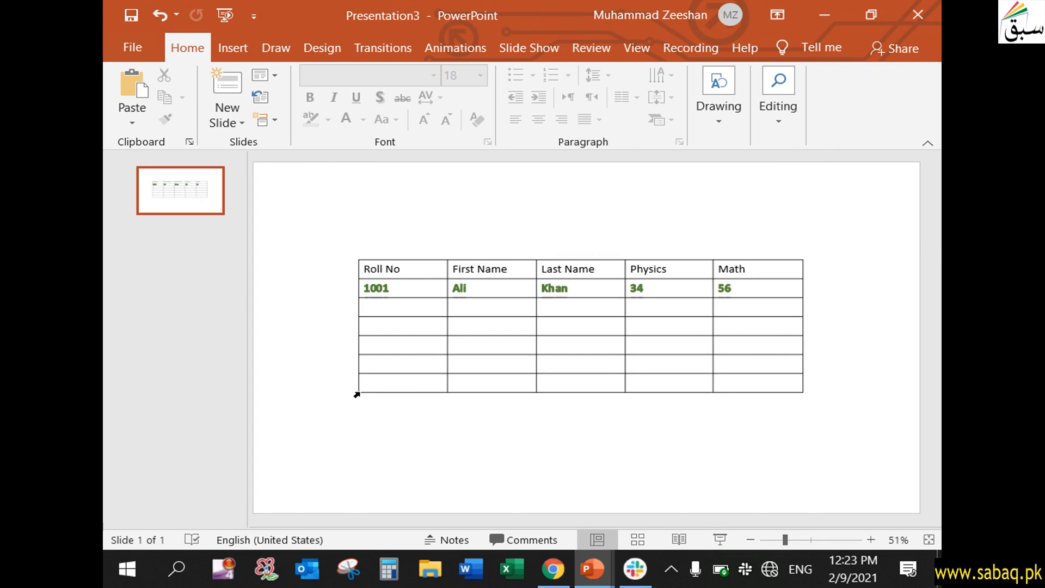
pyautogui.click(421, 392)
pyautogui.click(827, 89)
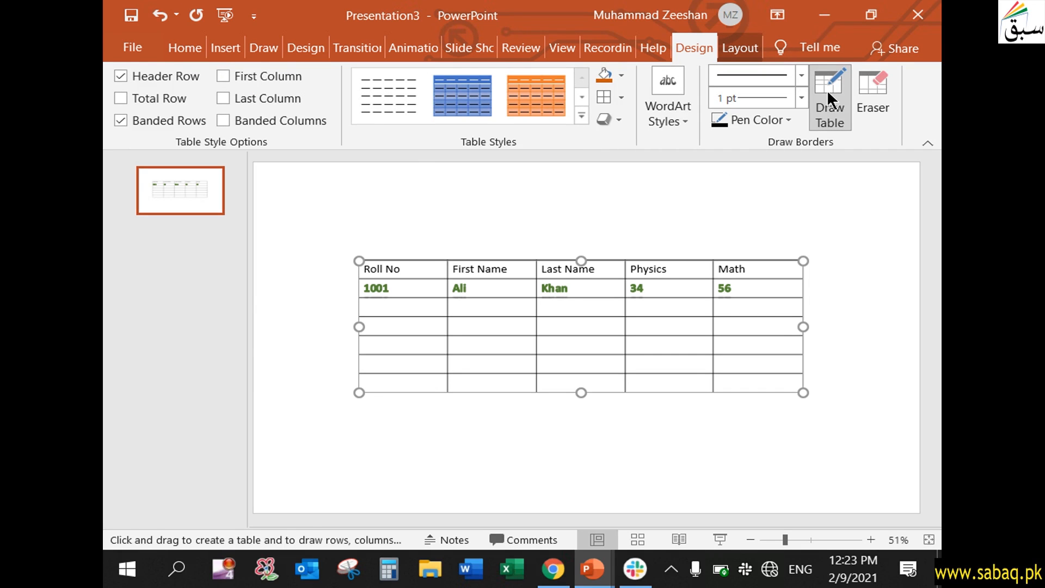
pyautogui.moveTo(361, 397)
pyautogui.mouseDown()
pyautogui.moveTo(408, 414)
pyautogui.moveTo(724, 424)
pyautogui.moveTo(806, 415)
pyautogui.mouseUp()
pyautogui.moveTo(670, 403); pyautogui.dragTo(661, 397)
pyautogui.click(663, 458)
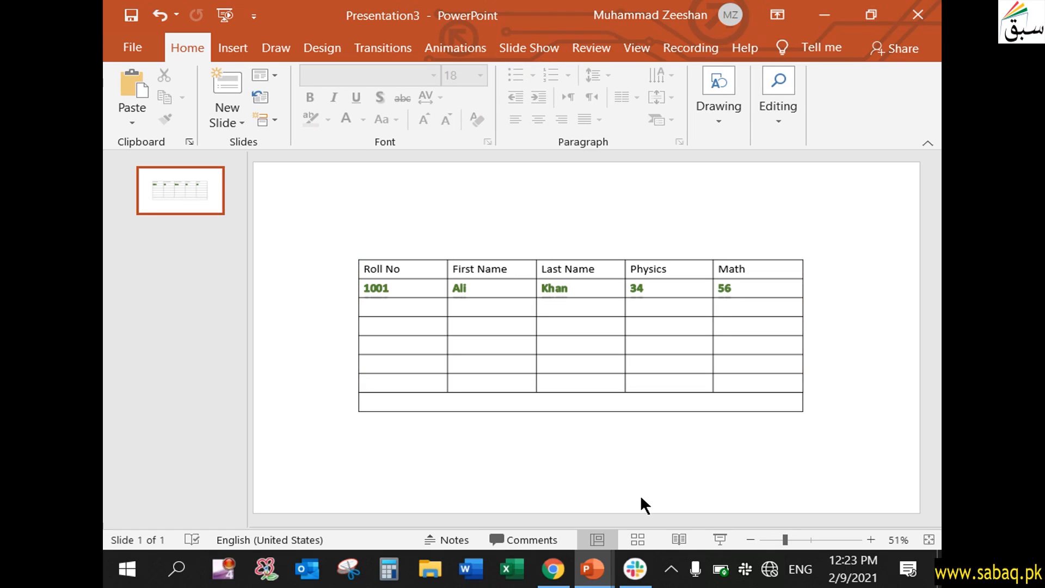
pyautogui.click(685, 398)
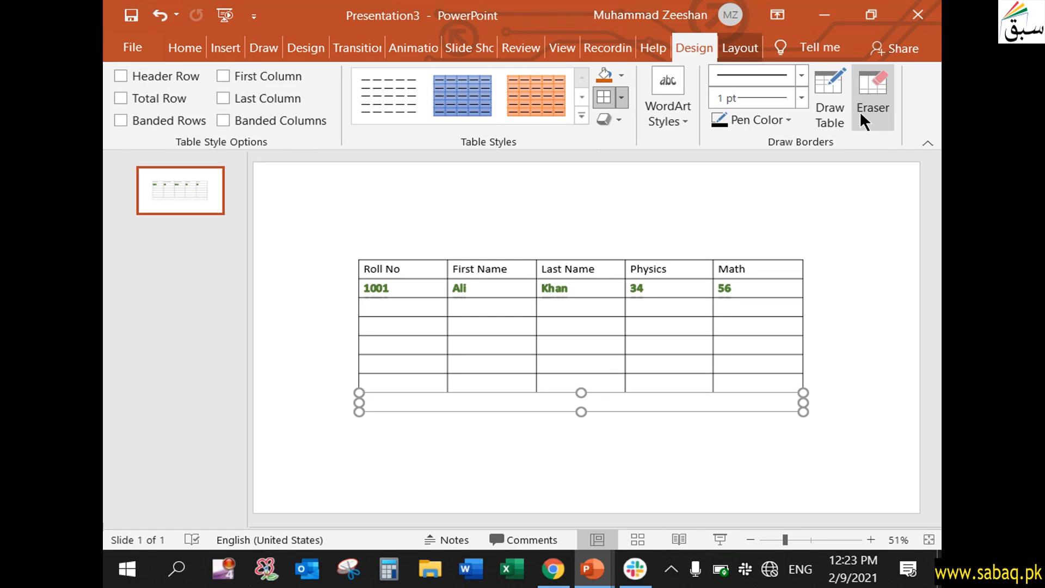
# Erase partitions to merge blank Physics and First Name cells, Ali with Khan, and 34 with 56.
pyautogui.click(872, 83)
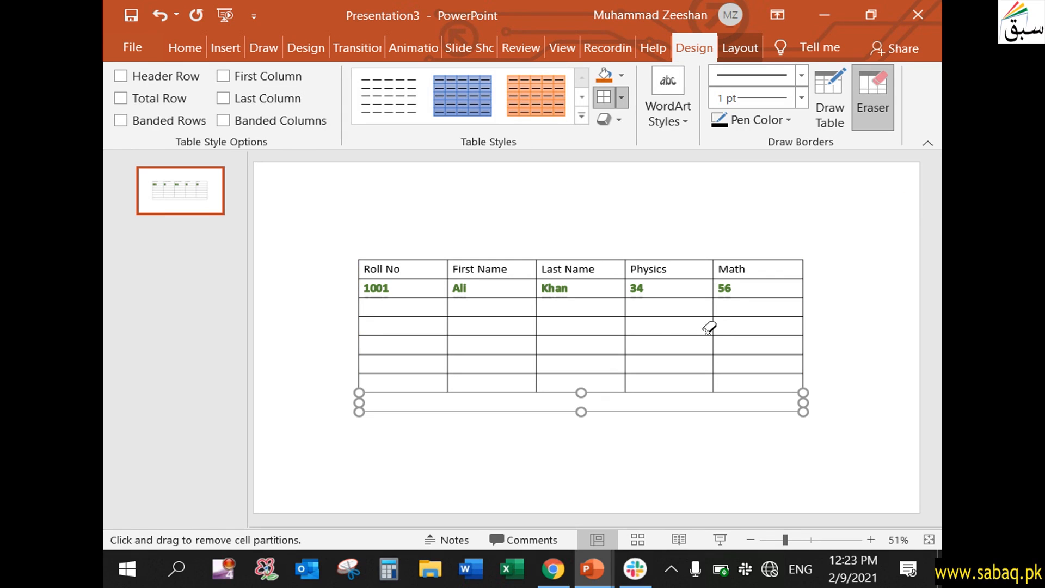
pyautogui.click(652, 316)
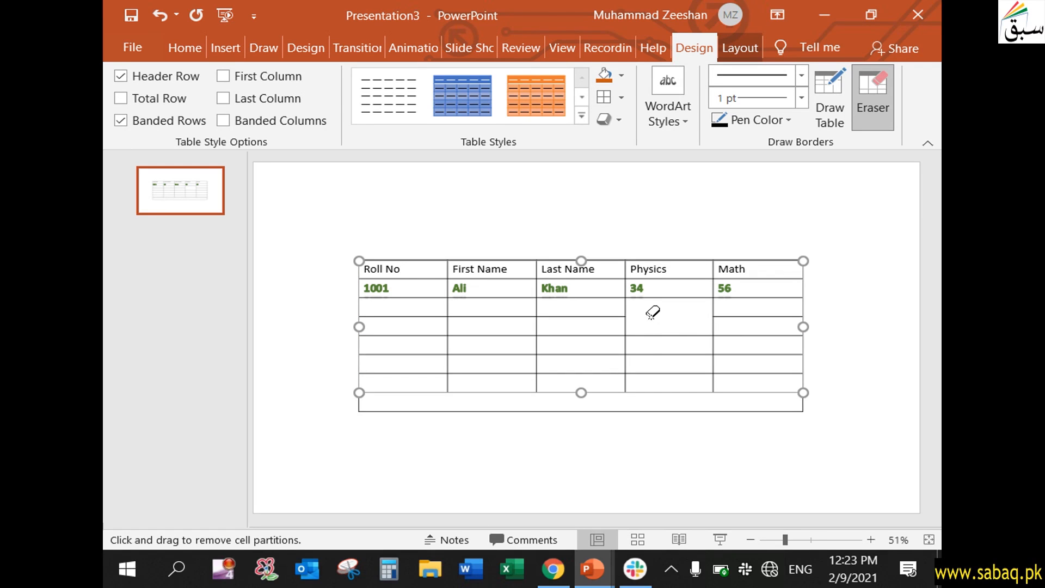
pyautogui.click(656, 336)
pyautogui.click(509, 317)
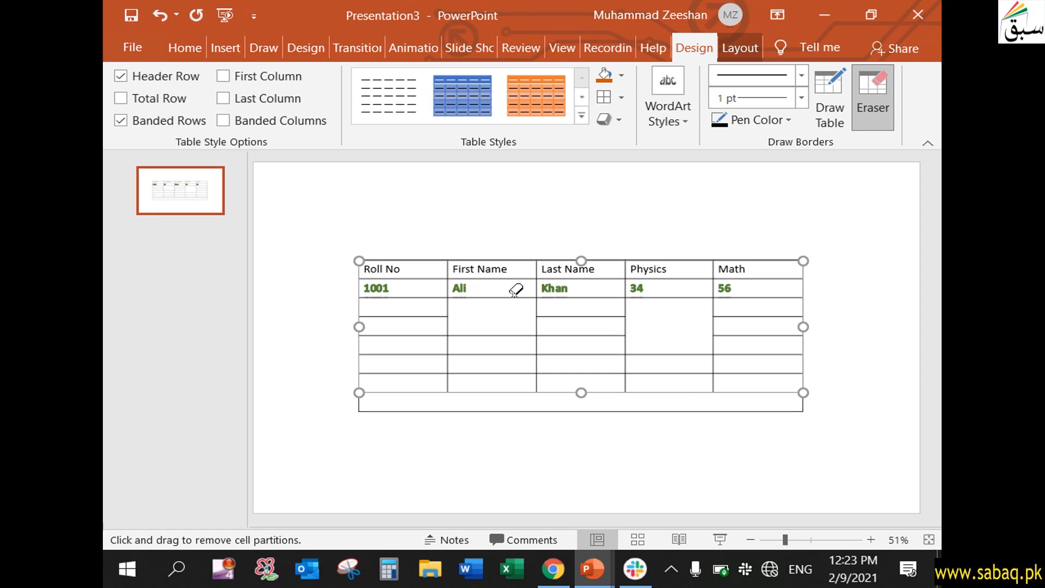
pyautogui.click(537, 287)
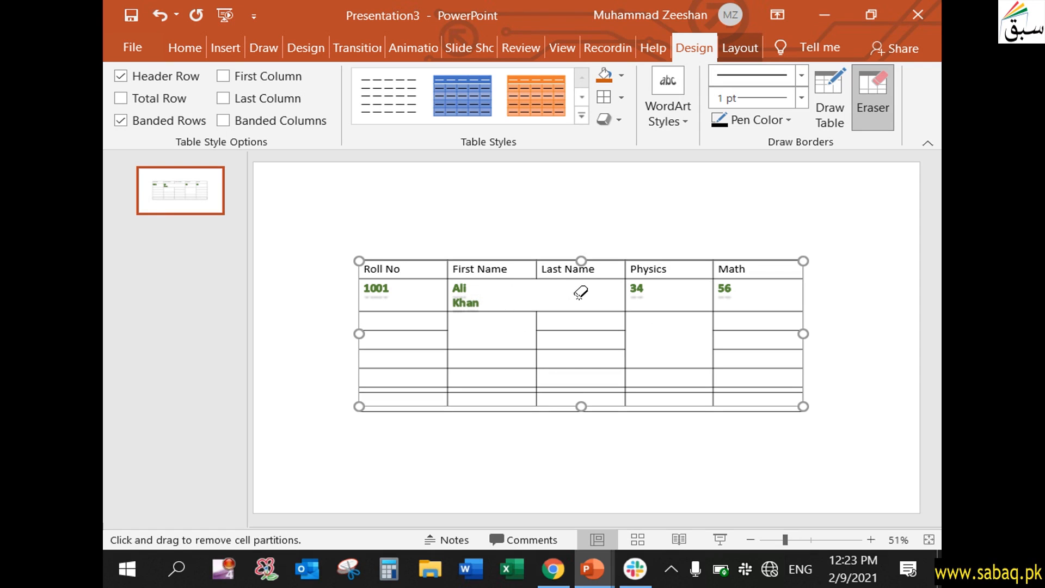
pyautogui.click(715, 294)
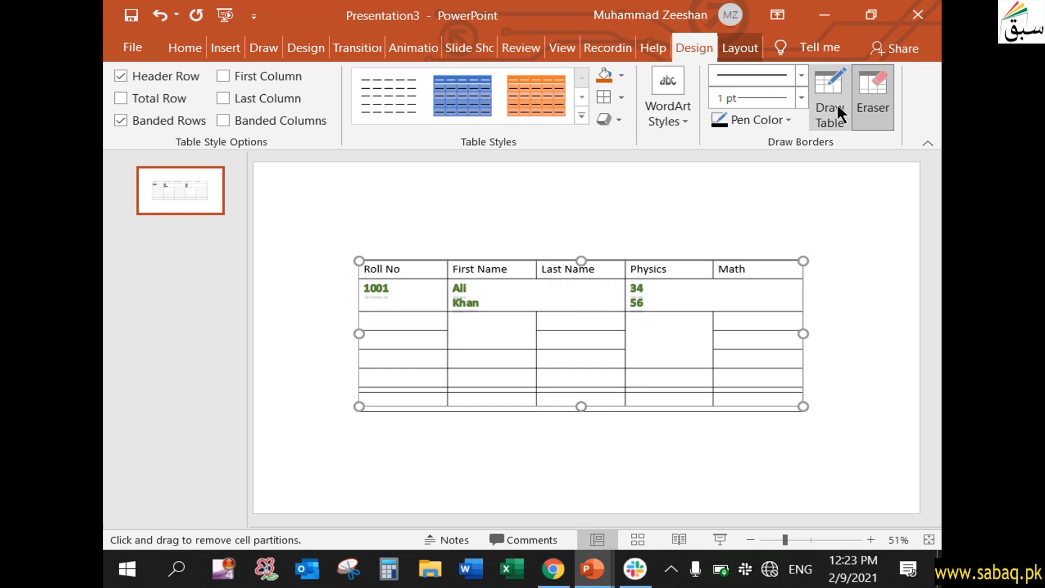
pyautogui.press('Escape')
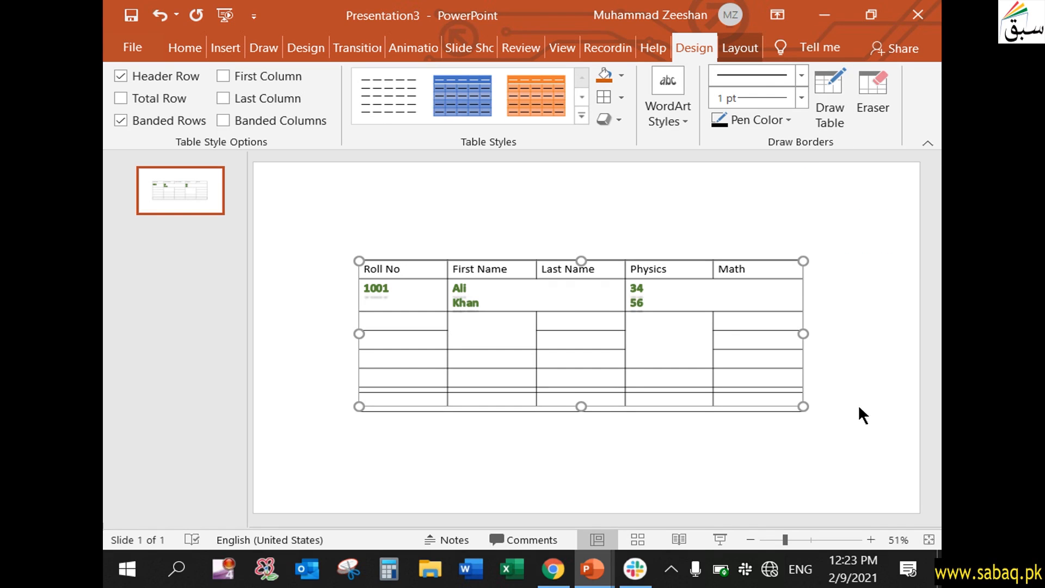
# Draw a dashed, 4½ pt, red border box below the table.
pyautogui.click(803, 75)
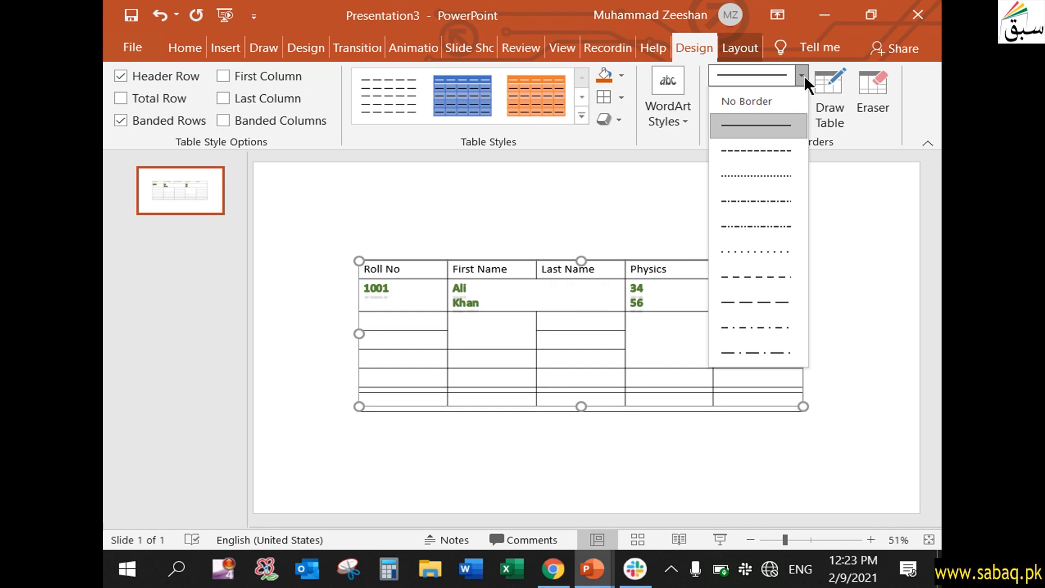
pyautogui.click(779, 276)
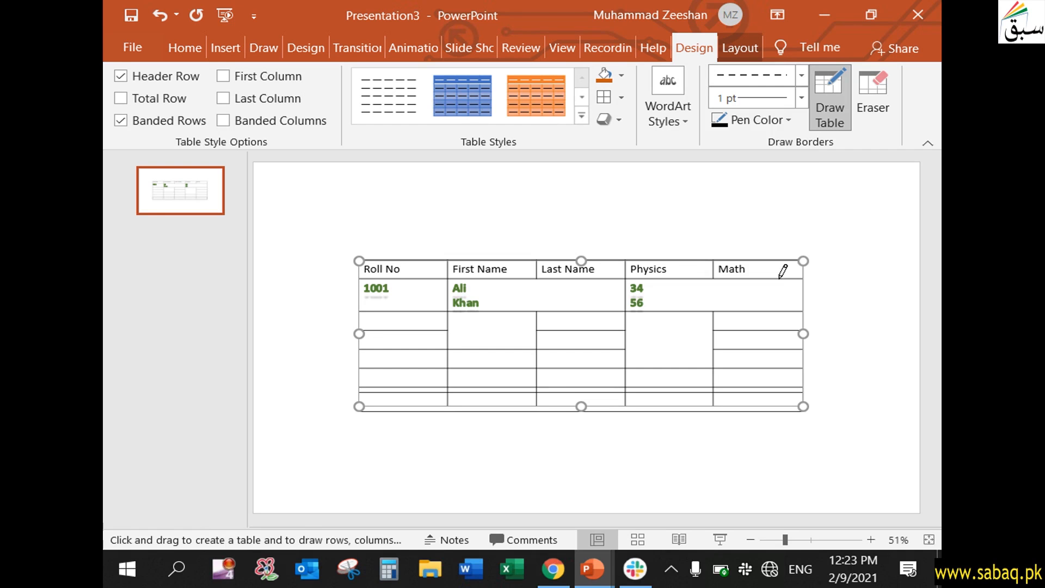
pyautogui.click(802, 96)
pyautogui.click(777, 301)
pyautogui.click(788, 119)
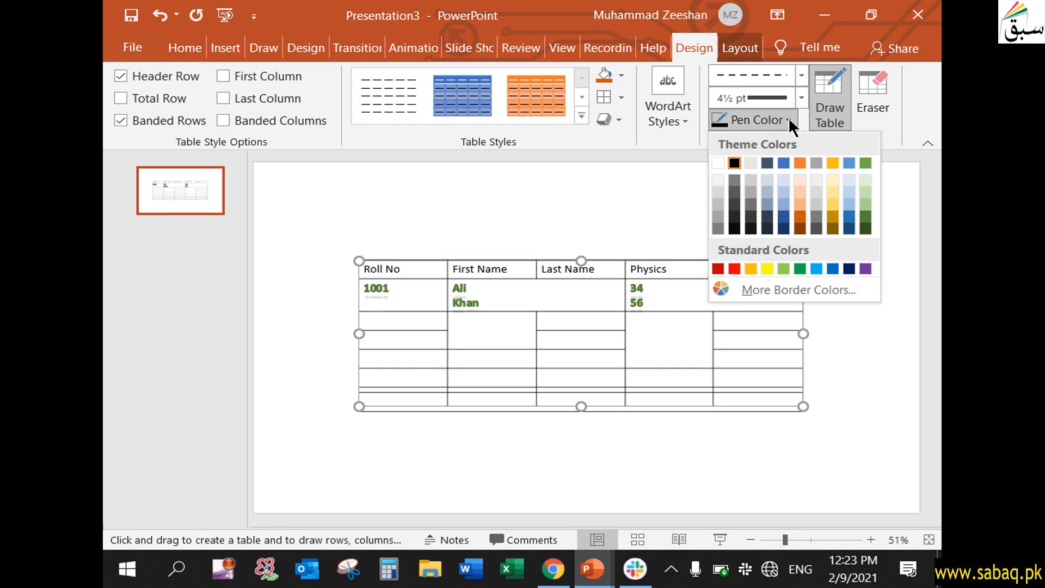
pyautogui.click(735, 269)
pyautogui.moveTo(364, 428)
pyautogui.mouseDown()
pyautogui.moveTo(492, 459)
pyautogui.moveTo(803, 461)
pyautogui.mouseUp()
pyautogui.click(838, 426)
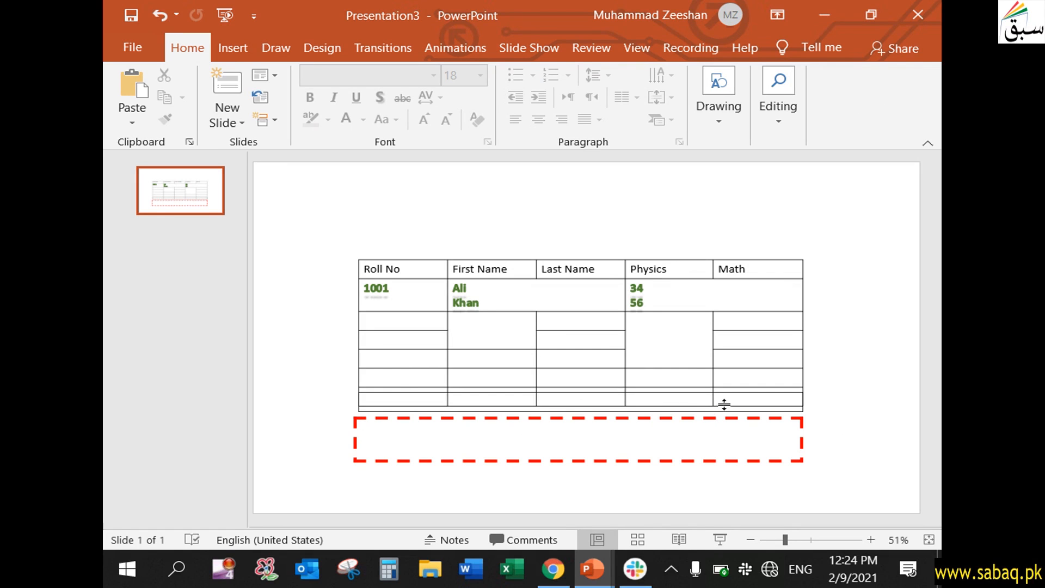
# Reselect the student table and browse the Table Design, Layout and Home options.
pyautogui.click(735, 368)
pyautogui.click(645, 393)
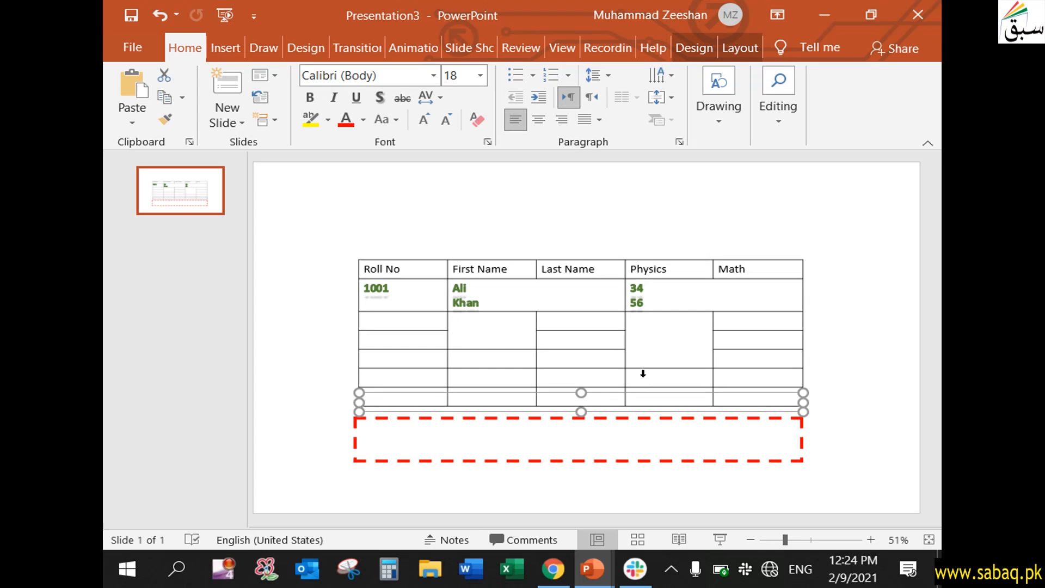
pyautogui.click(657, 261)
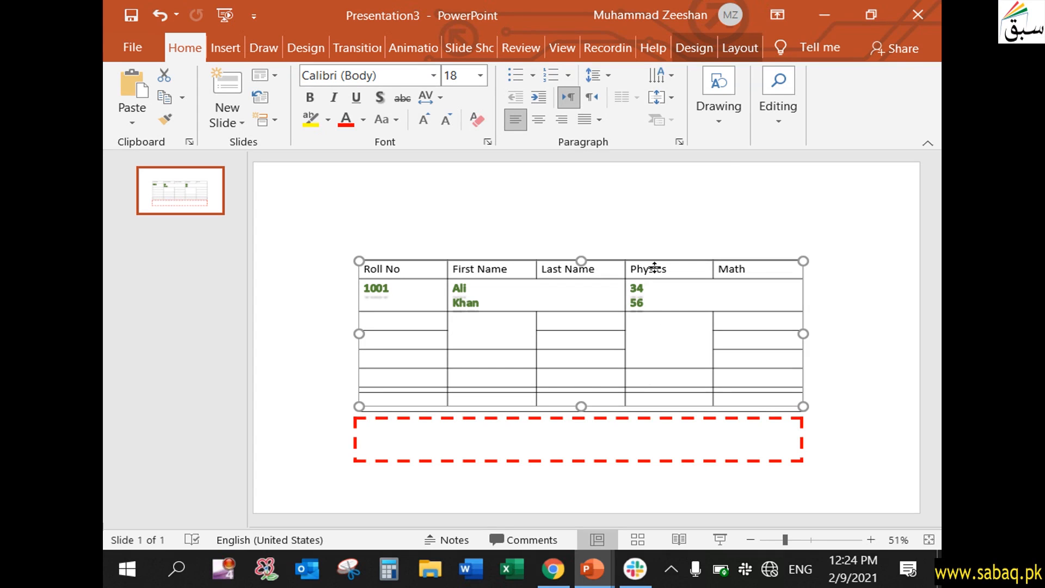
pyautogui.click(700, 50)
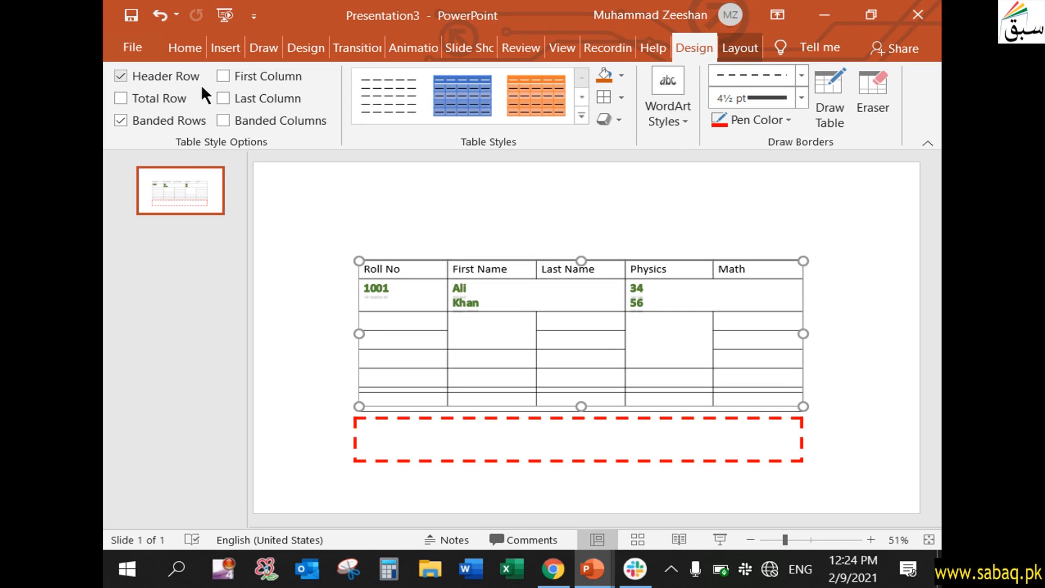
pyautogui.click(740, 47)
pyautogui.click(680, 48)
pyautogui.click(198, 46)
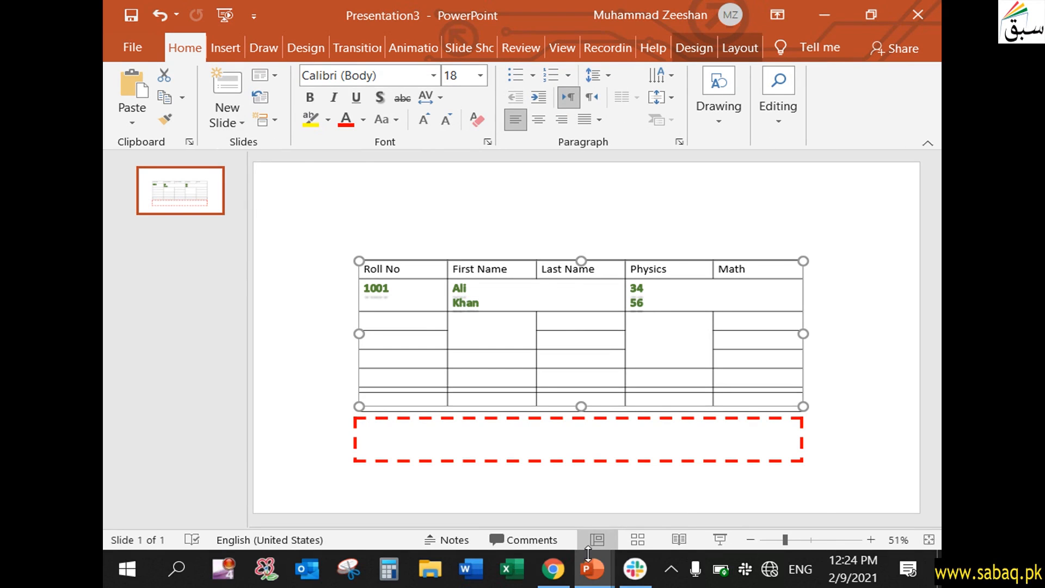
# Bring up the slide show and step back to the 'Table Design in Power Point' title slide.
pyautogui.moveTo(583, 578)
pyautogui.click(485, 468)
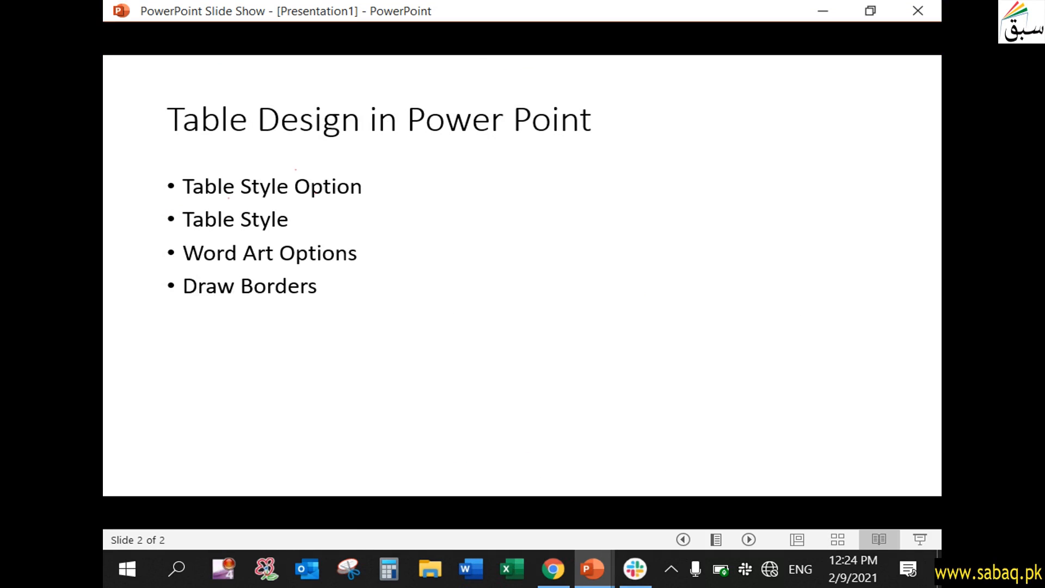
pyautogui.press('Left')
pyautogui.press('Left')
pyautogui.press('Left')
pyautogui.press('Left')
pyautogui.press('Left')
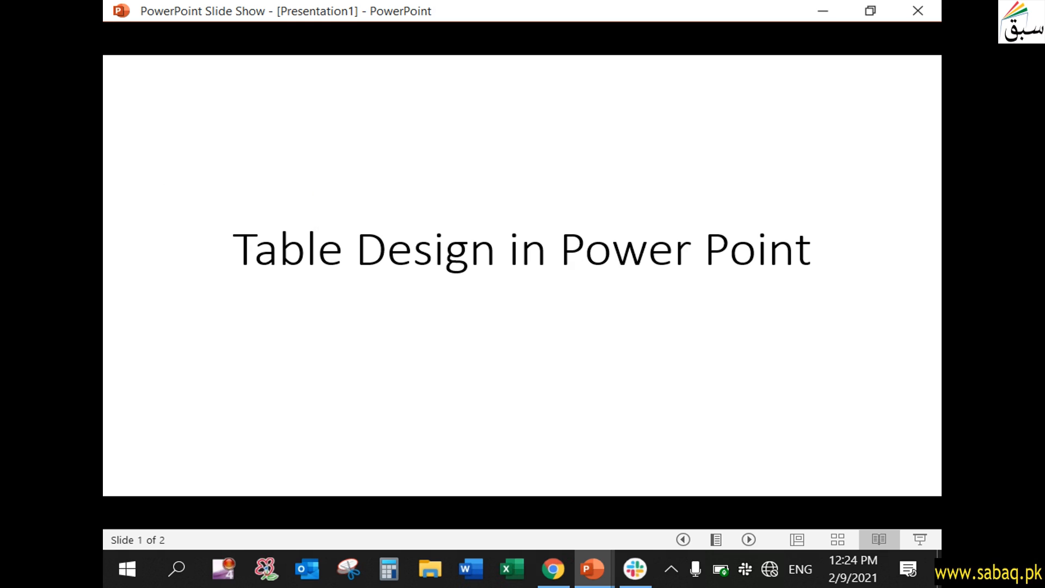